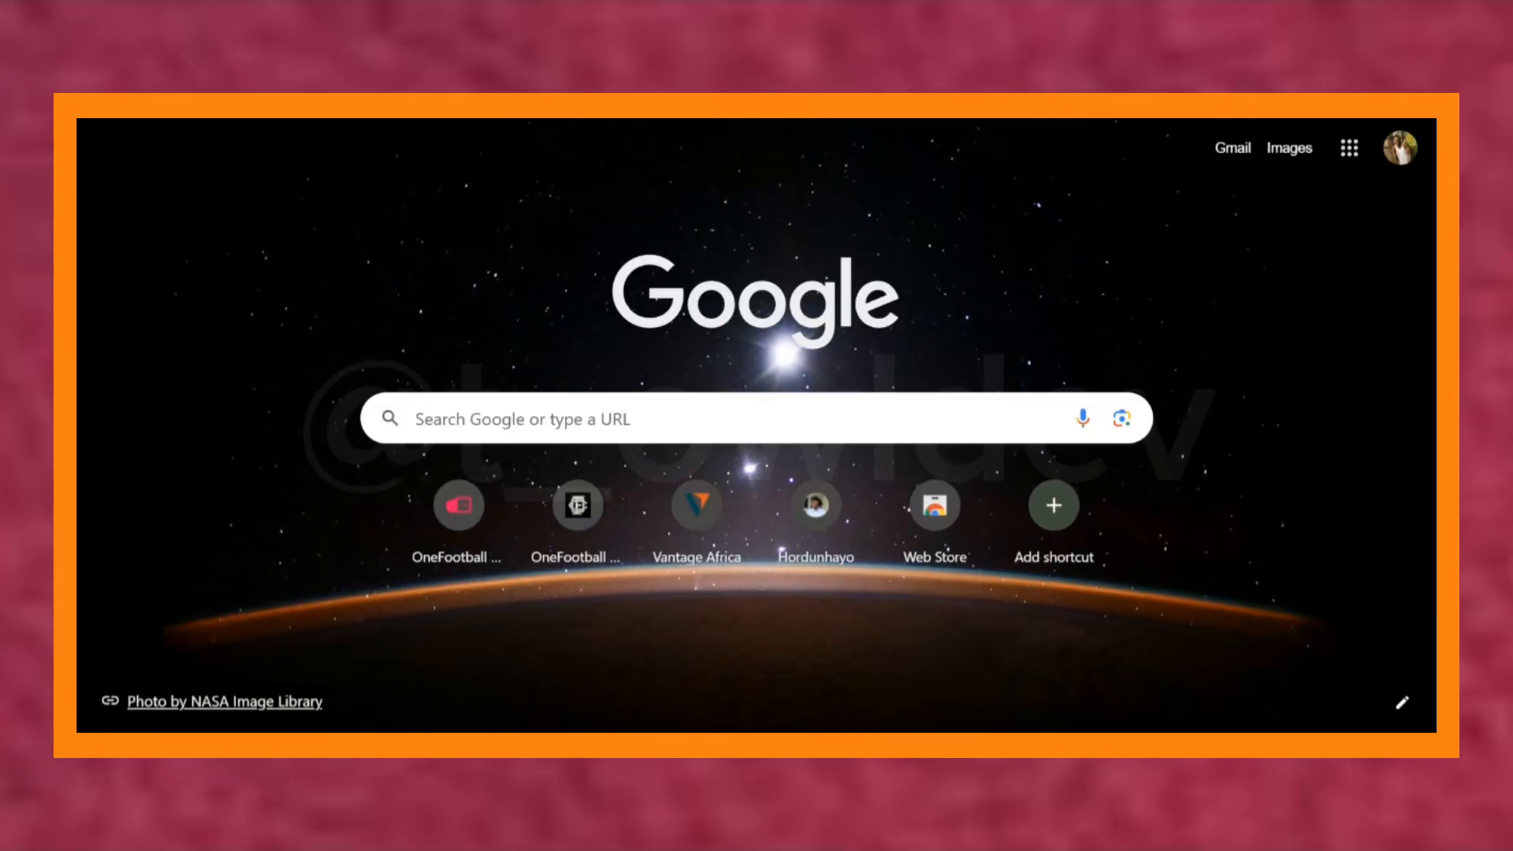
- Search the web for git and open the official Git website from the results
{"action": "key", "text": "ctrl+l"}
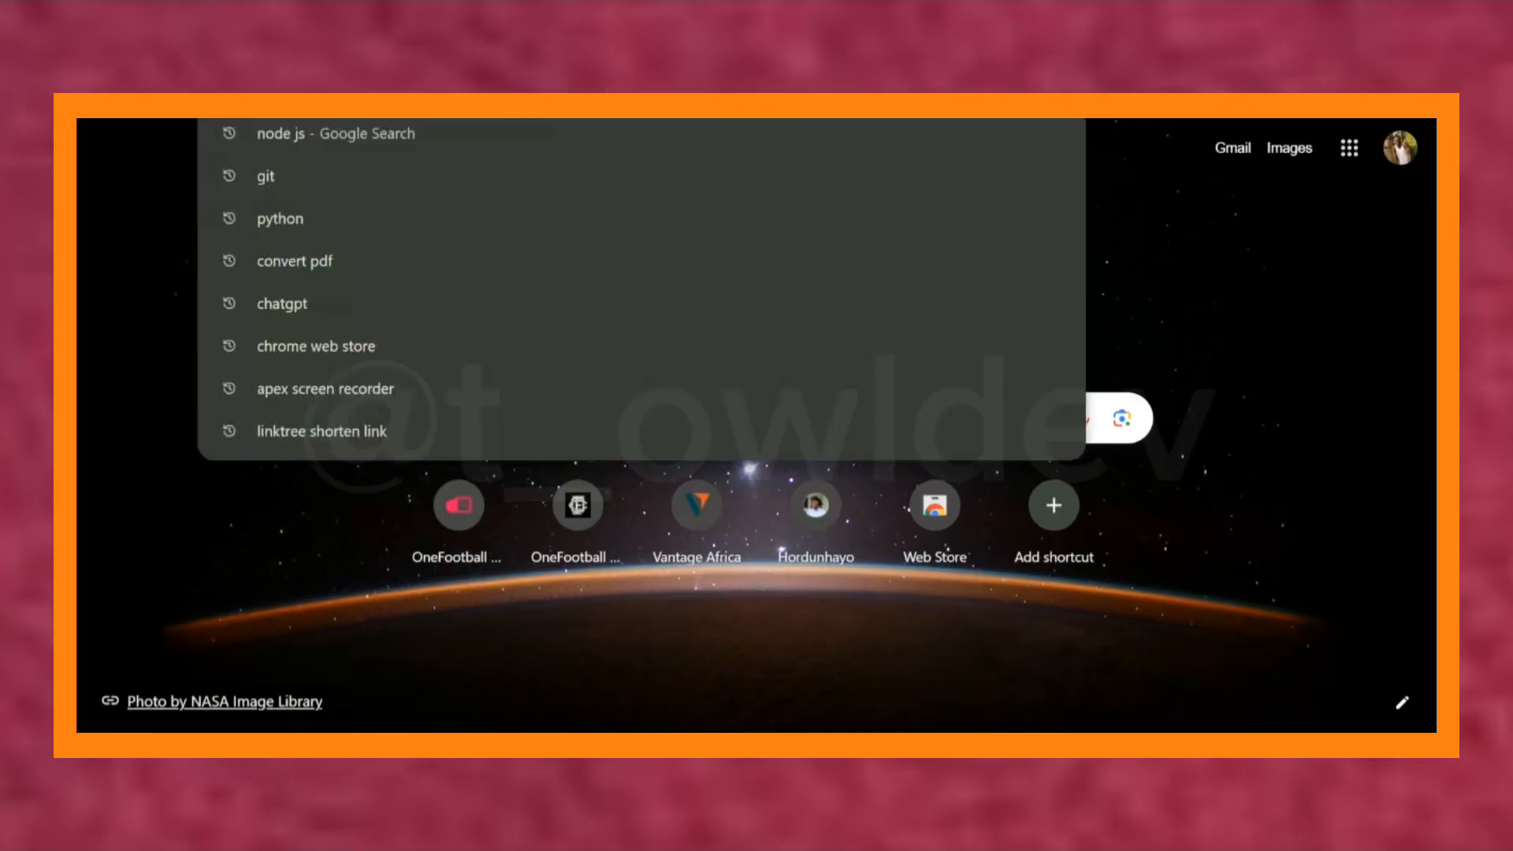
{"action": "type", "text": "git"}
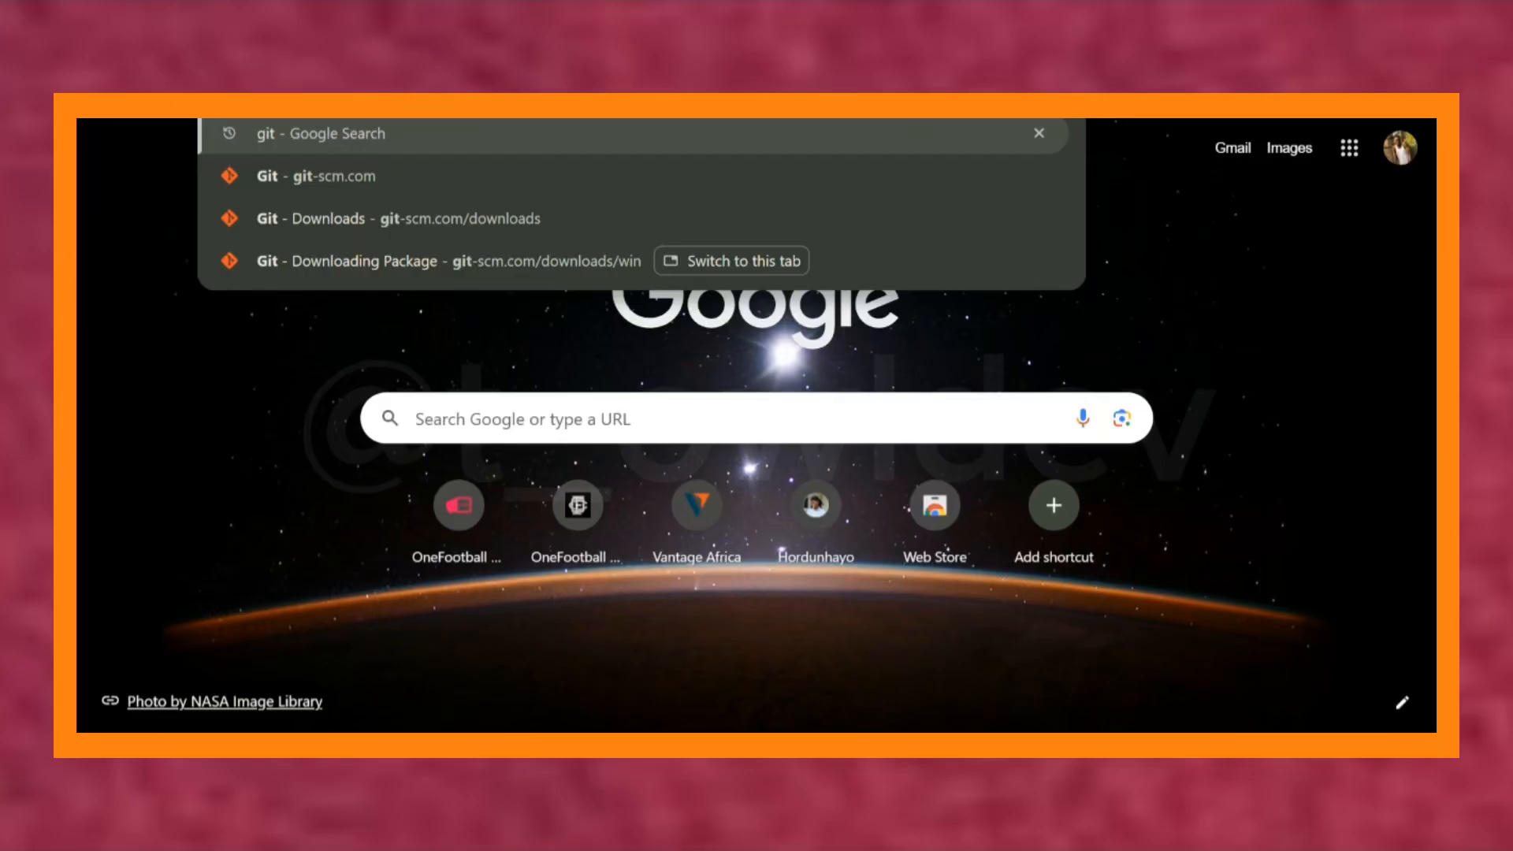
{"action": "key", "text": "Return"}
{"action": "key", "text": "ctrl+l"}
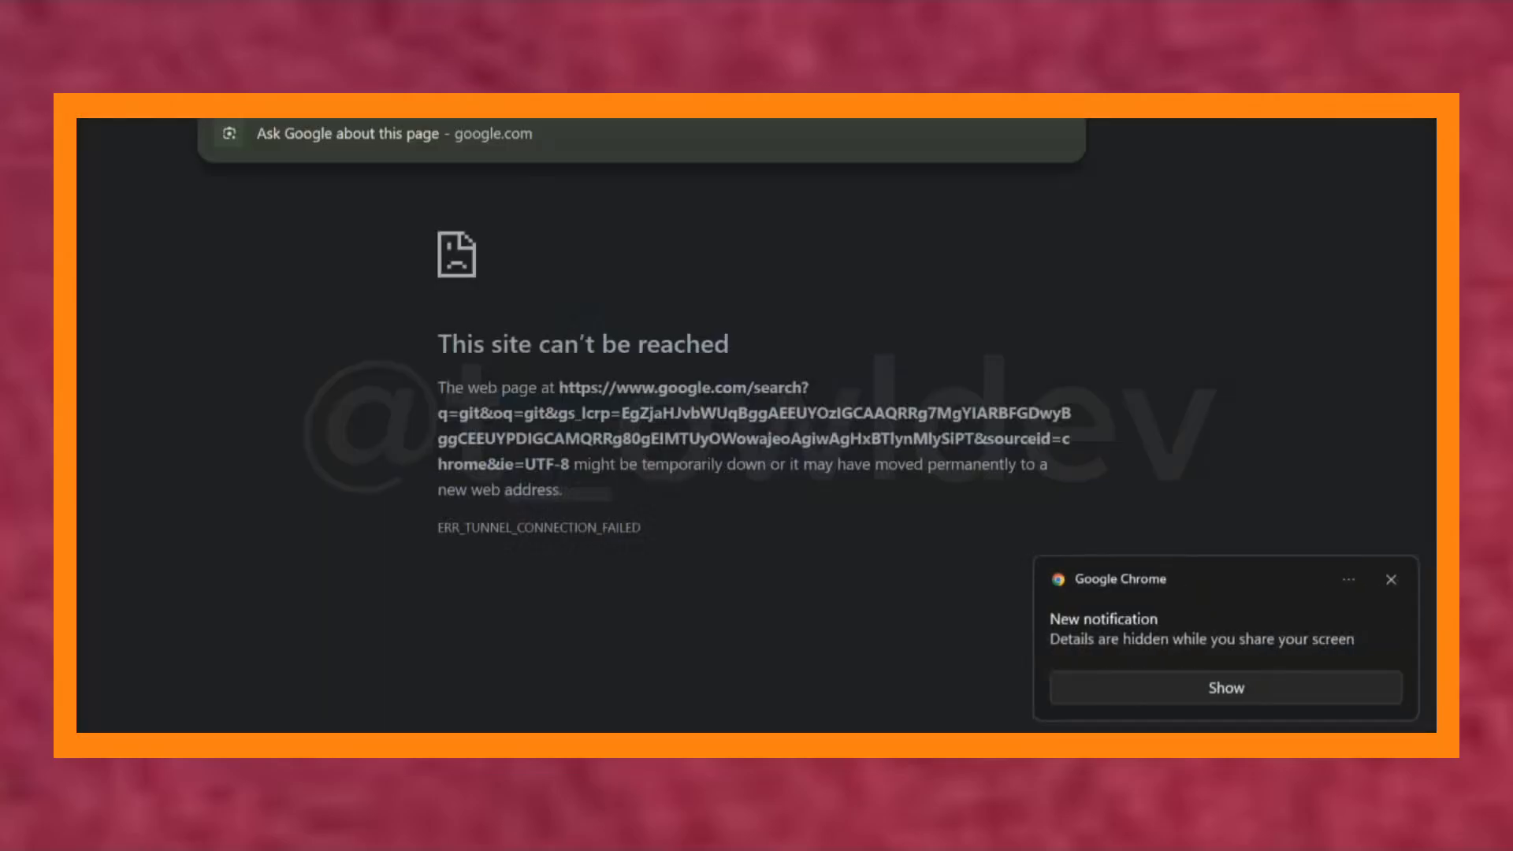
{"action": "type", "text": "git"}
{"action": "key", "text": "Return"}
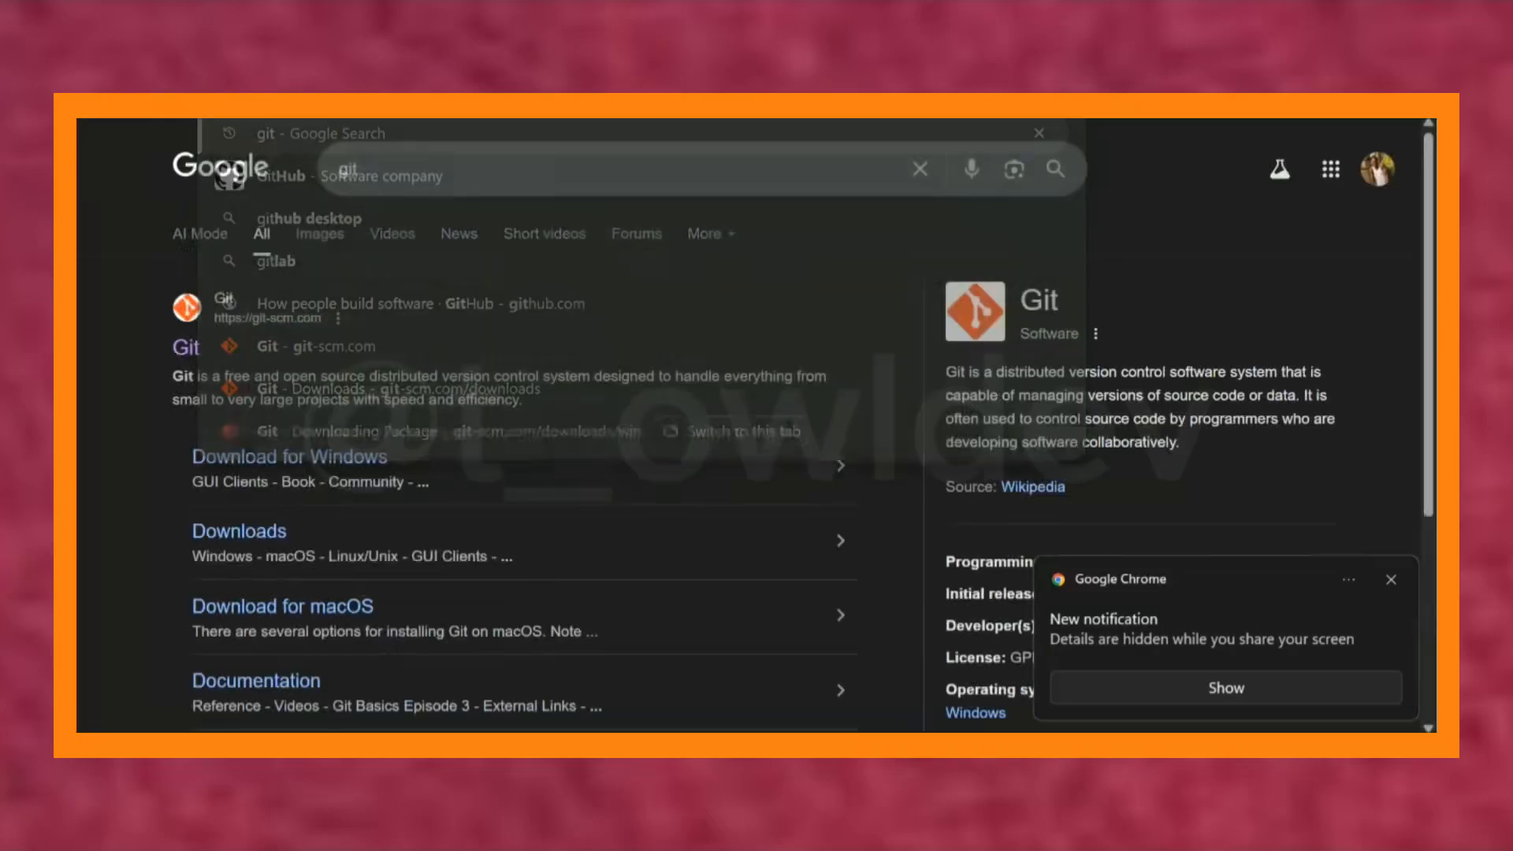
{"action": "left_click", "coordinate": [189, 348]}
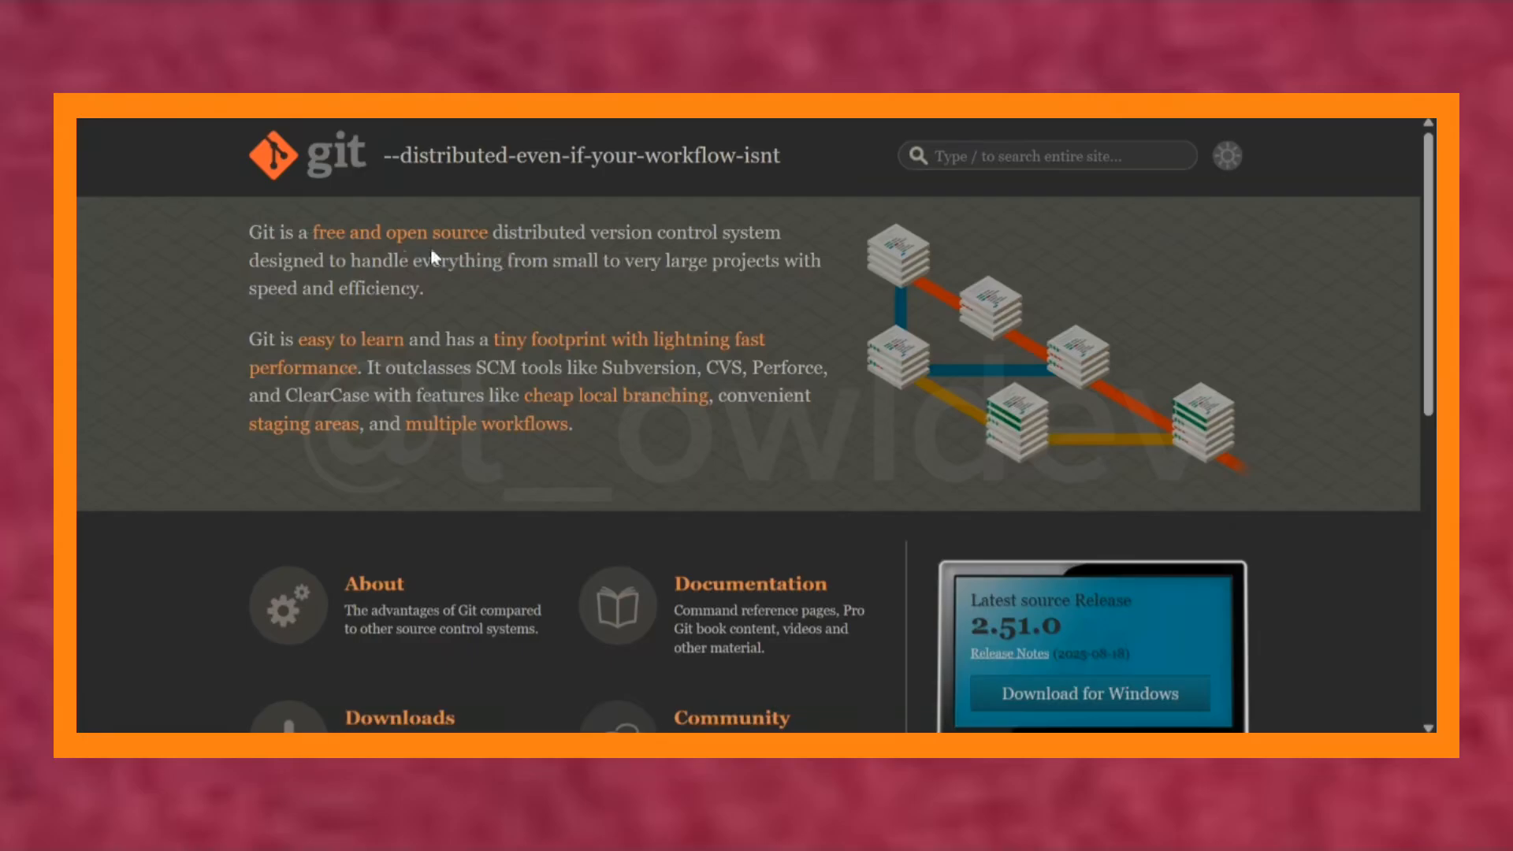
- Highlight the Git introduction paragraph on the homepage and open the Windows page of the Downloads section
{"action": "left_click_drag", "start_coordinate": [246, 233], "coordinate": [483, 295]}
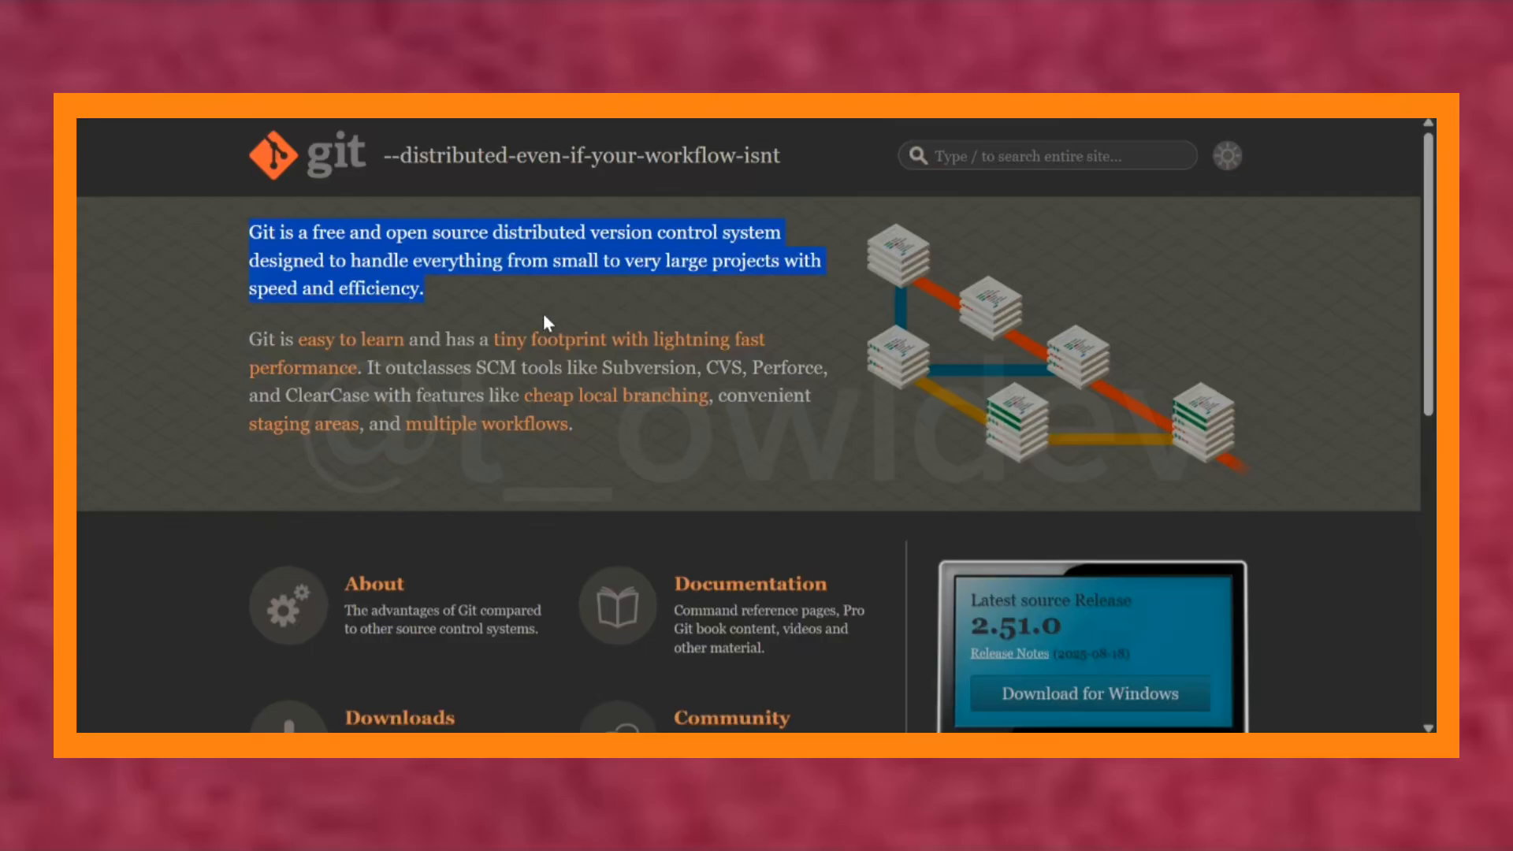
{"action": "scroll", "coordinate": [515, 334], "scroll_direction": "down", "scroll_amount": 3}
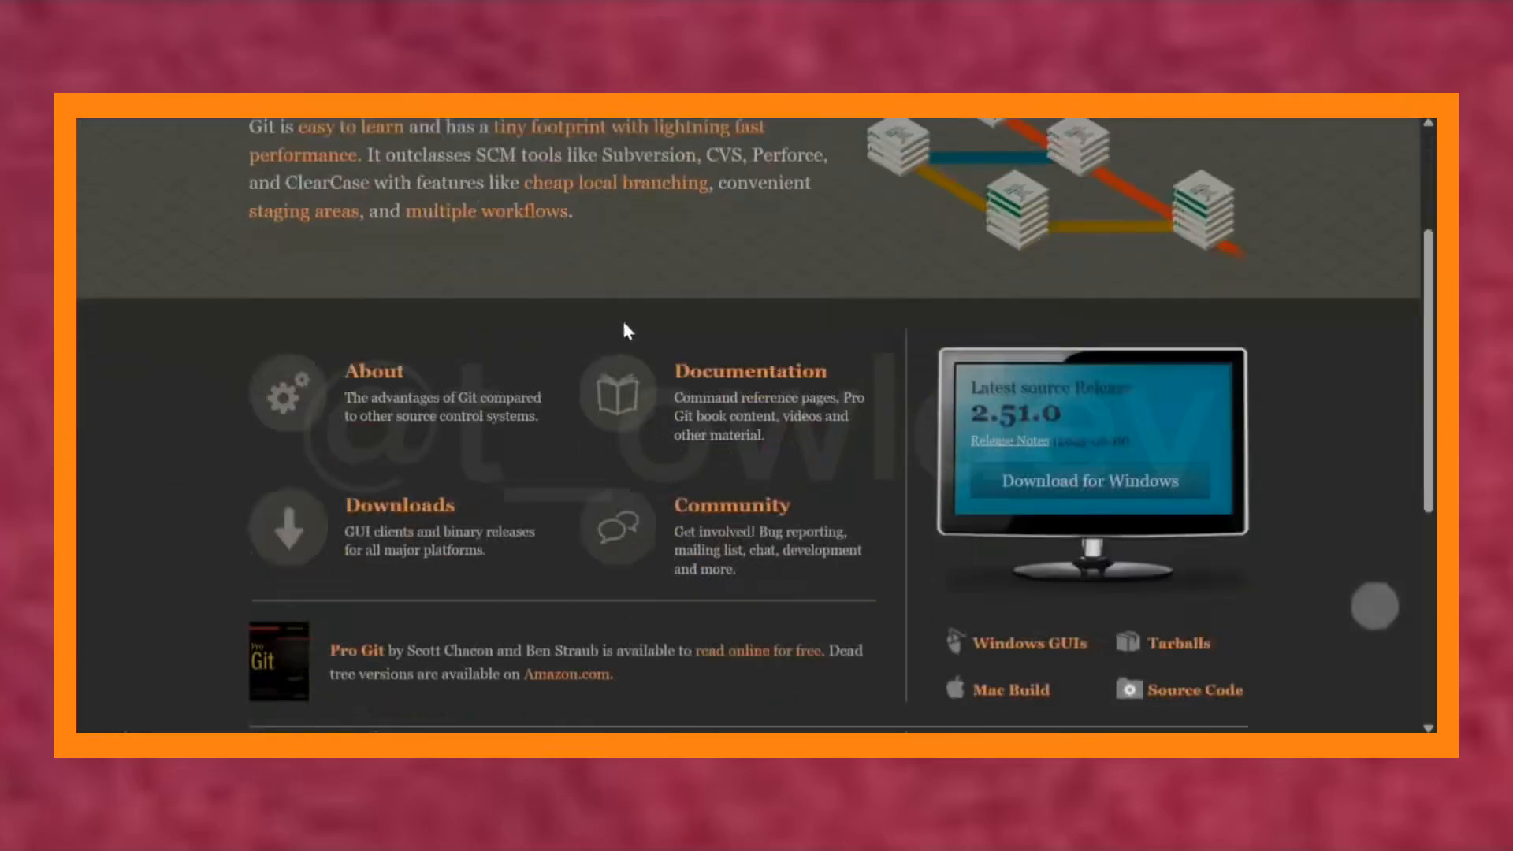
{"action": "scroll", "coordinate": [529, 299], "scroll_direction": "down", "scroll_amount": 3}
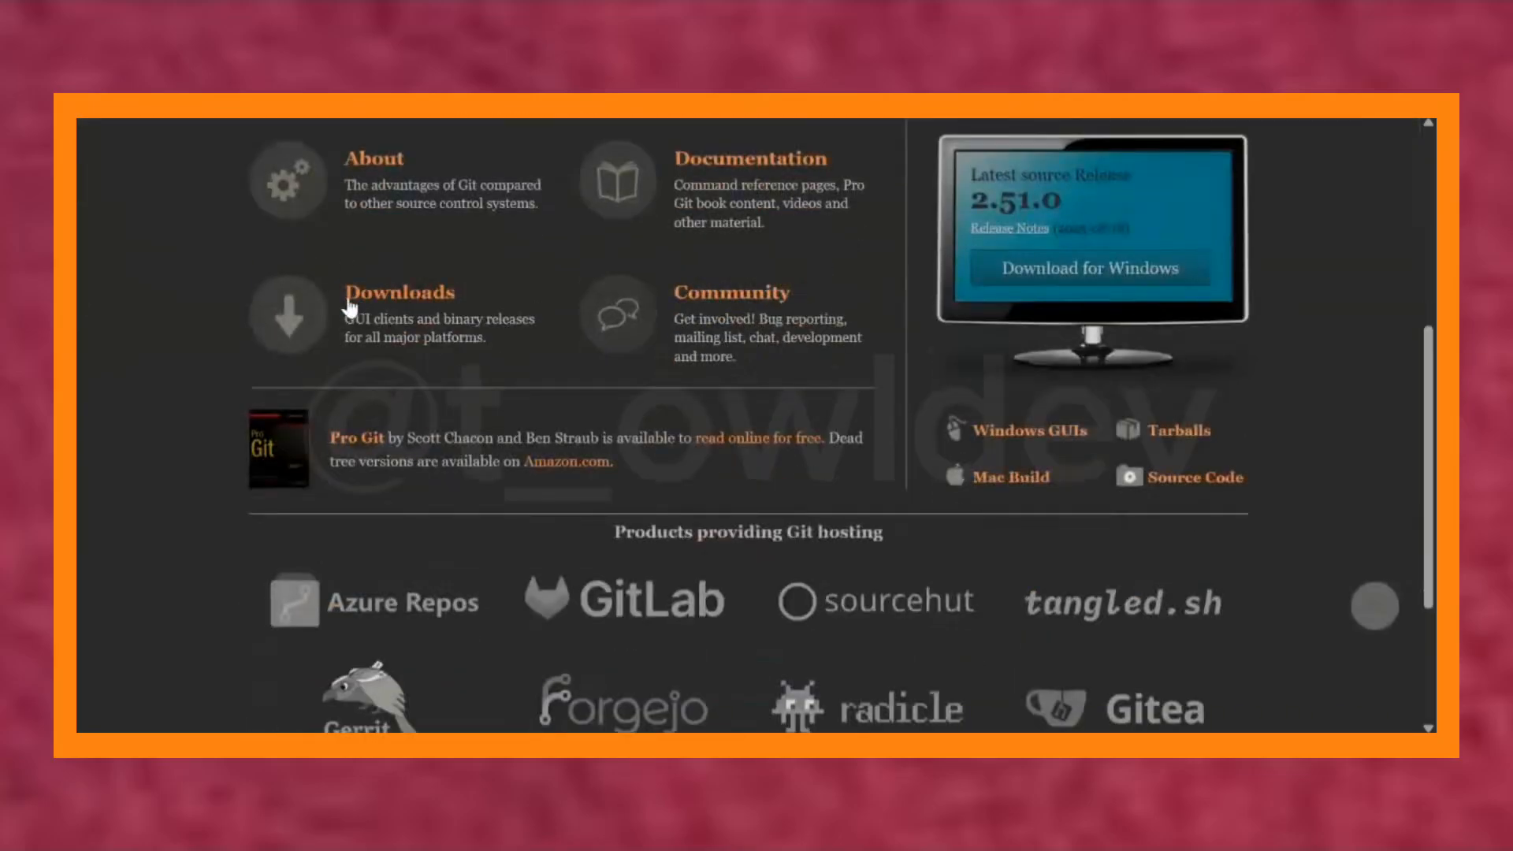
{"action": "scroll", "coordinate": [396, 335], "scroll_direction": "up", "scroll_amount": 2}
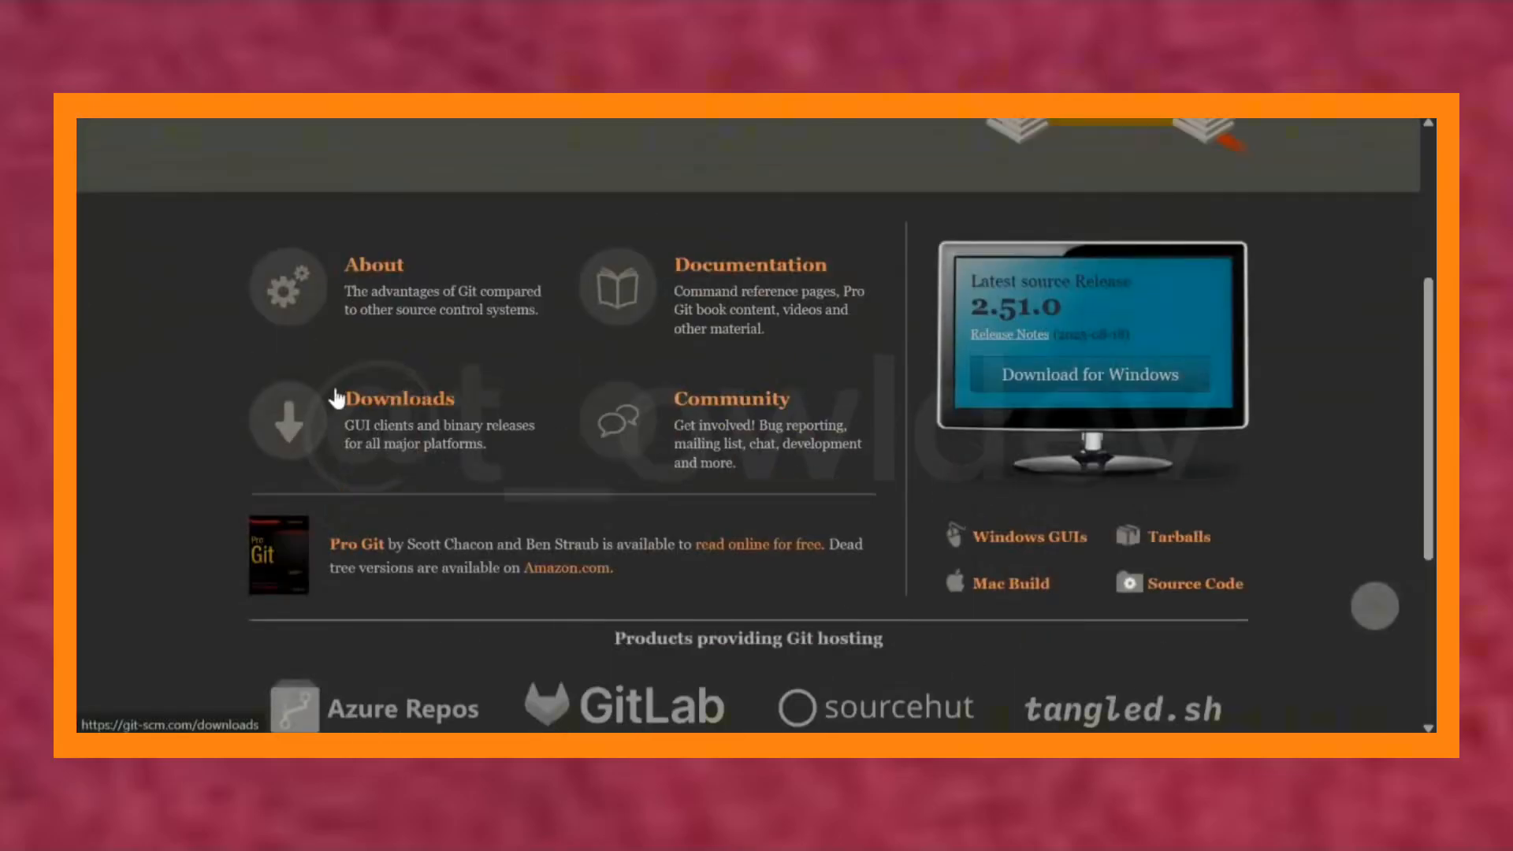
{"action": "left_click", "coordinate": [391, 401]}
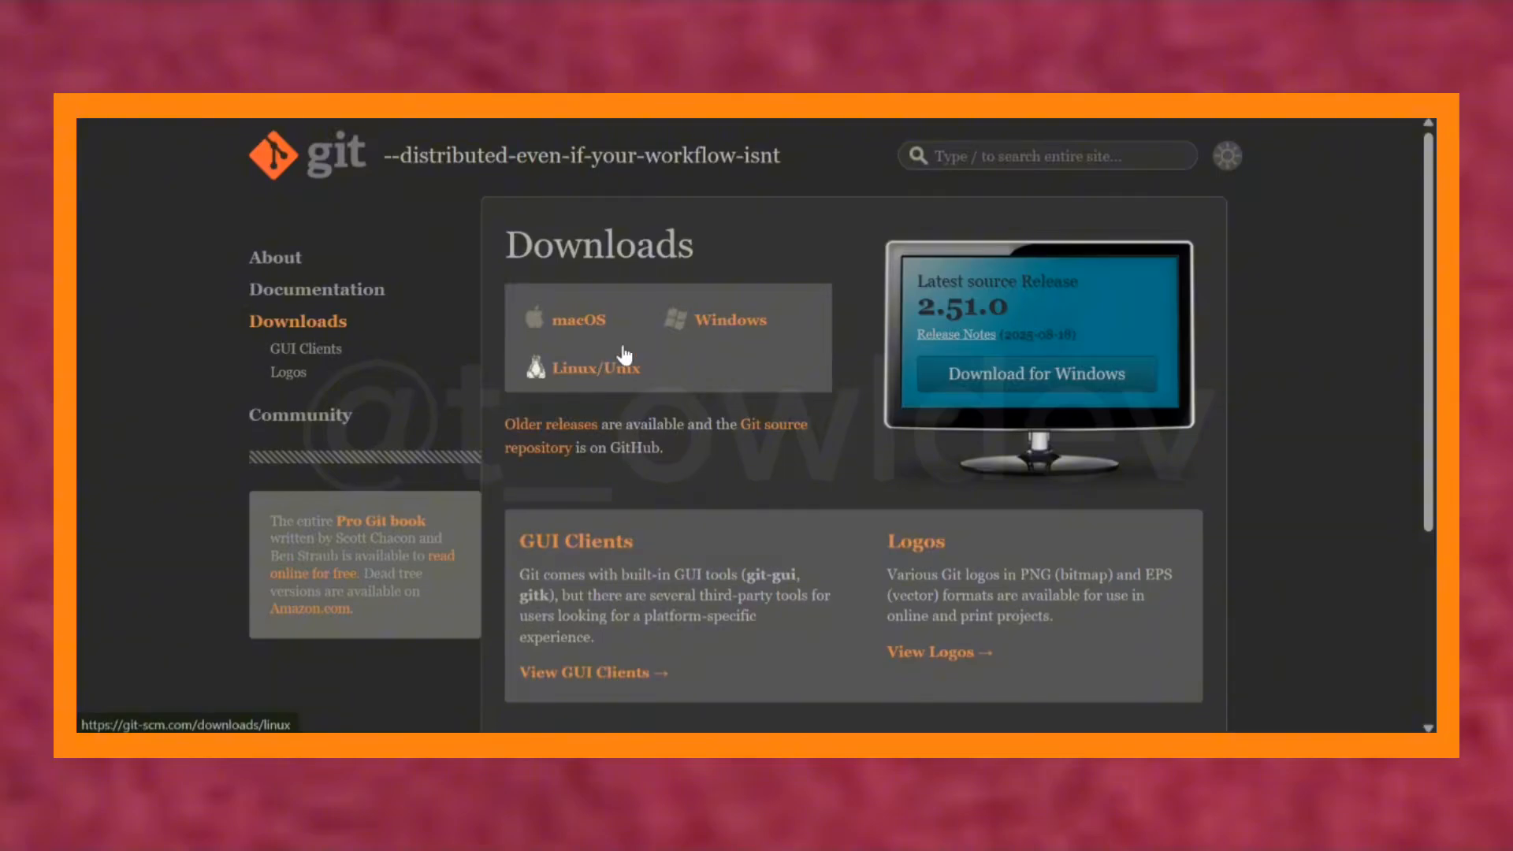
{"action": "left_click", "coordinate": [731, 323]}
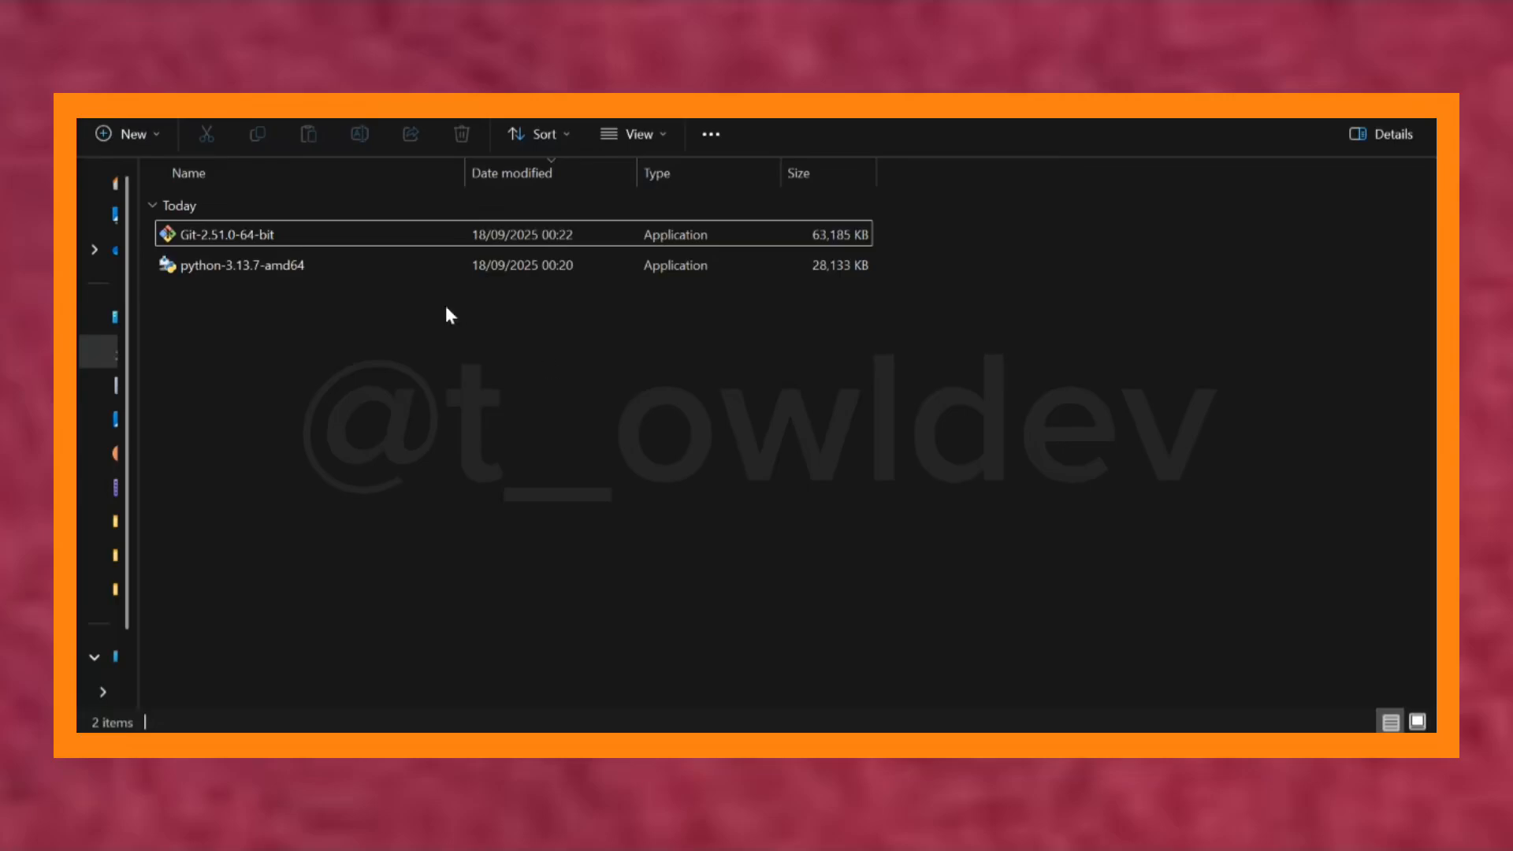
- Run the Git-2.51.0-64-bit installer, accept the license information and keep C:\Program Files\Git as the destination folder
{"action": "double_click", "coordinate": [347, 239]}
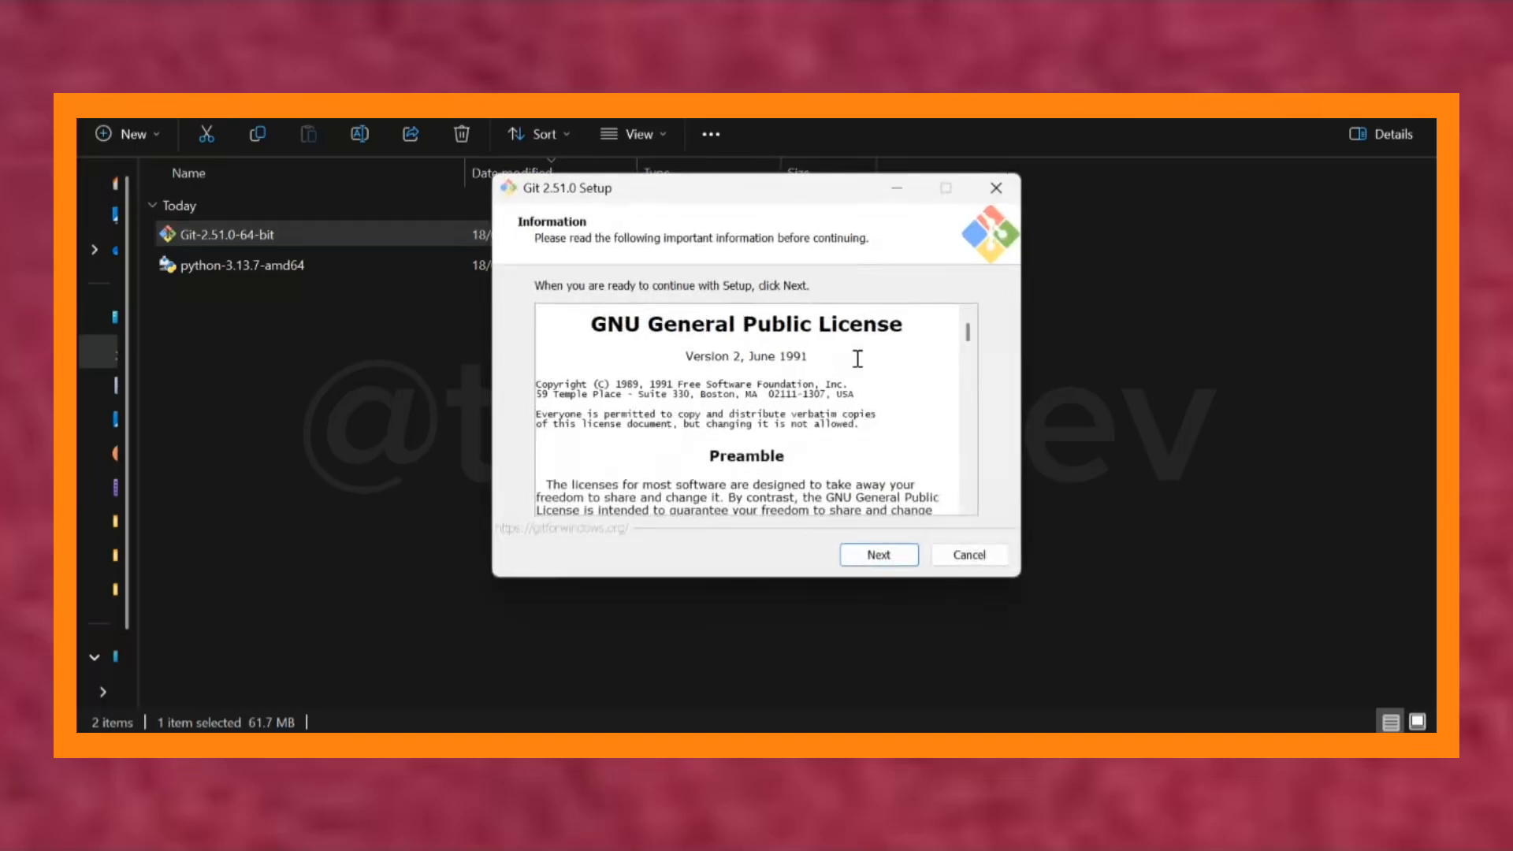
{"action": "scroll", "coordinate": [857, 358], "scroll_direction": "down", "scroll_amount": 15}
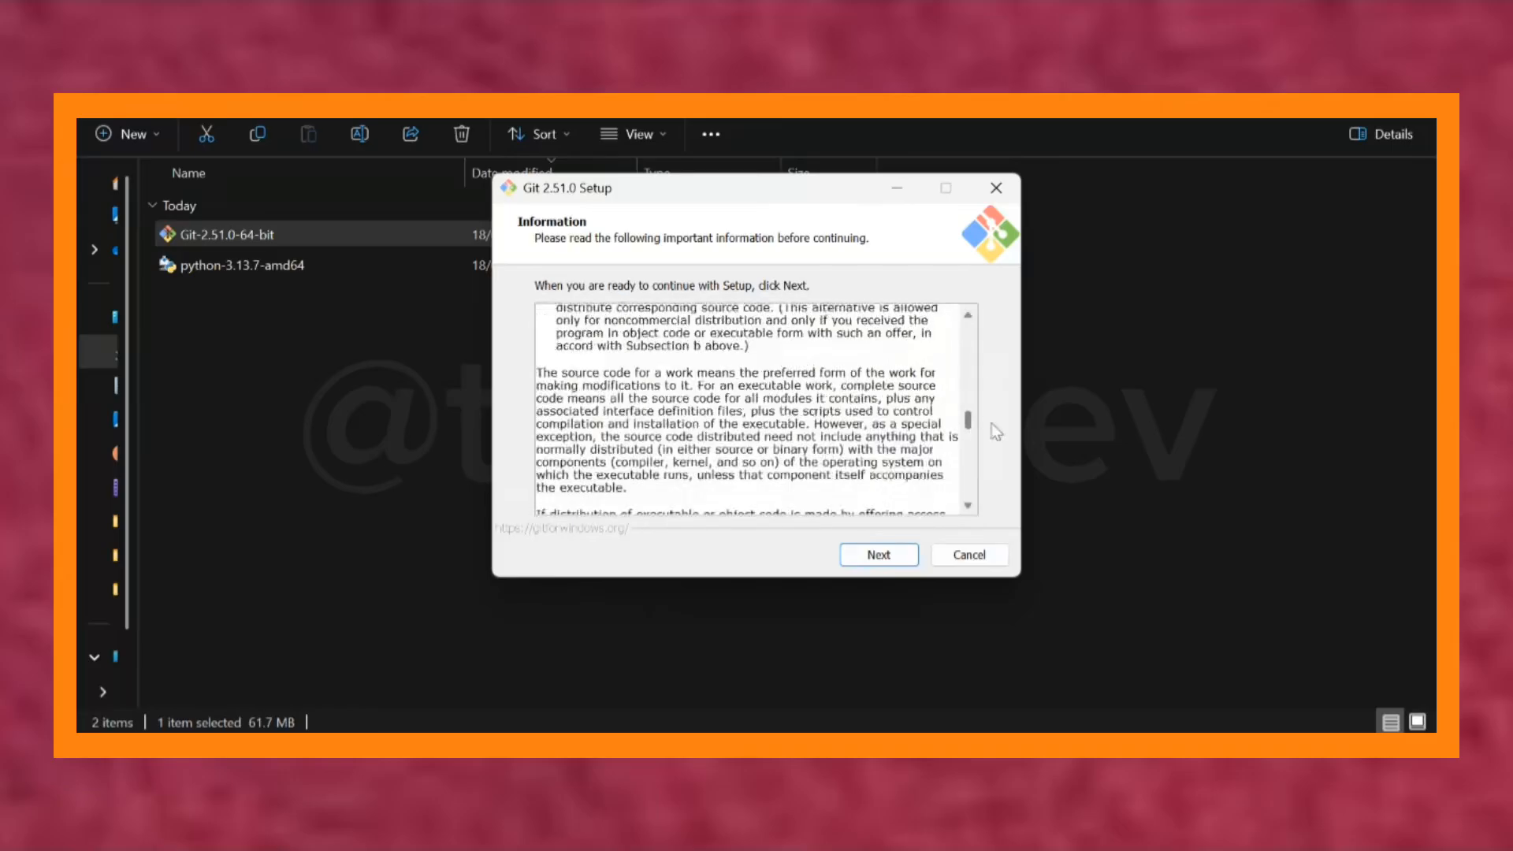
{"action": "scroll", "coordinate": [994, 430], "scroll_direction": "down", "scroll_amount": 8}
{"action": "left_click", "coordinate": [880, 555]}
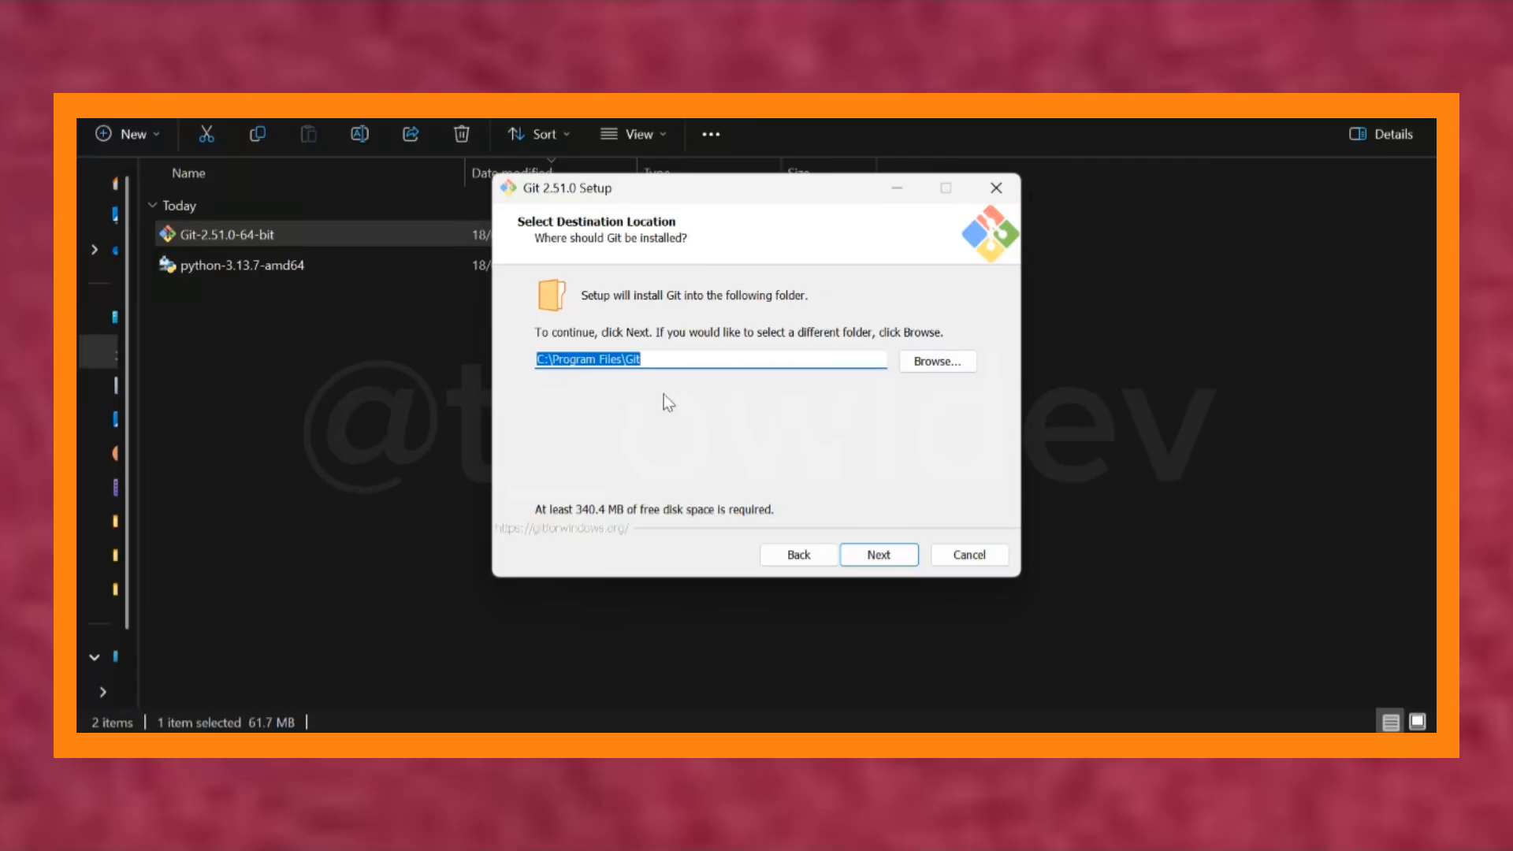
{"action": "left_click", "coordinate": [882, 556]}
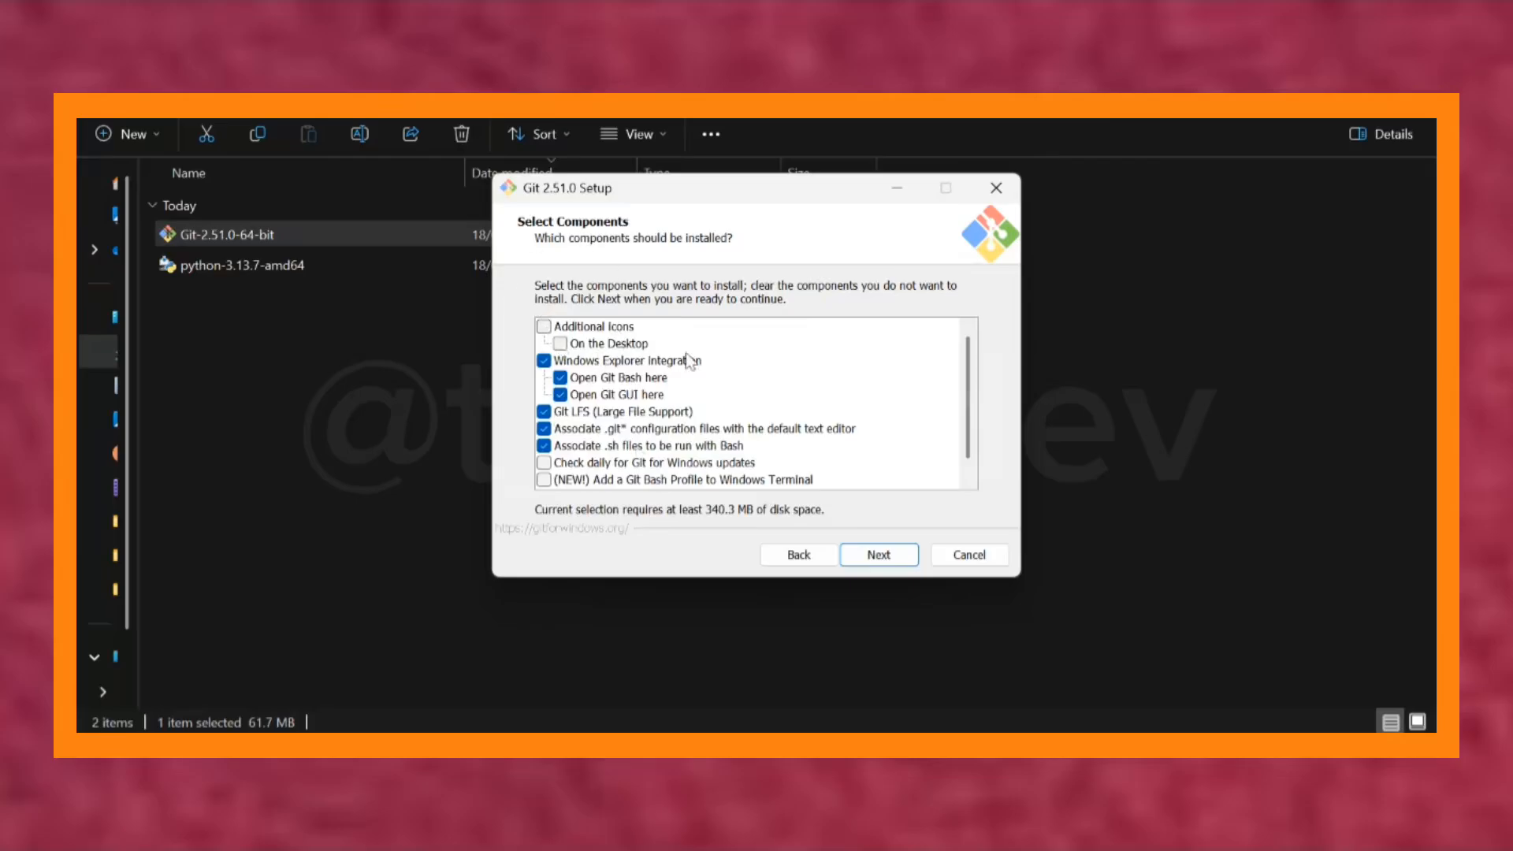
- Enable Additional Icons with the desktop icon among the components and keep Git as the Start Menu folder
{"action": "left_click", "coordinate": [544, 327]}
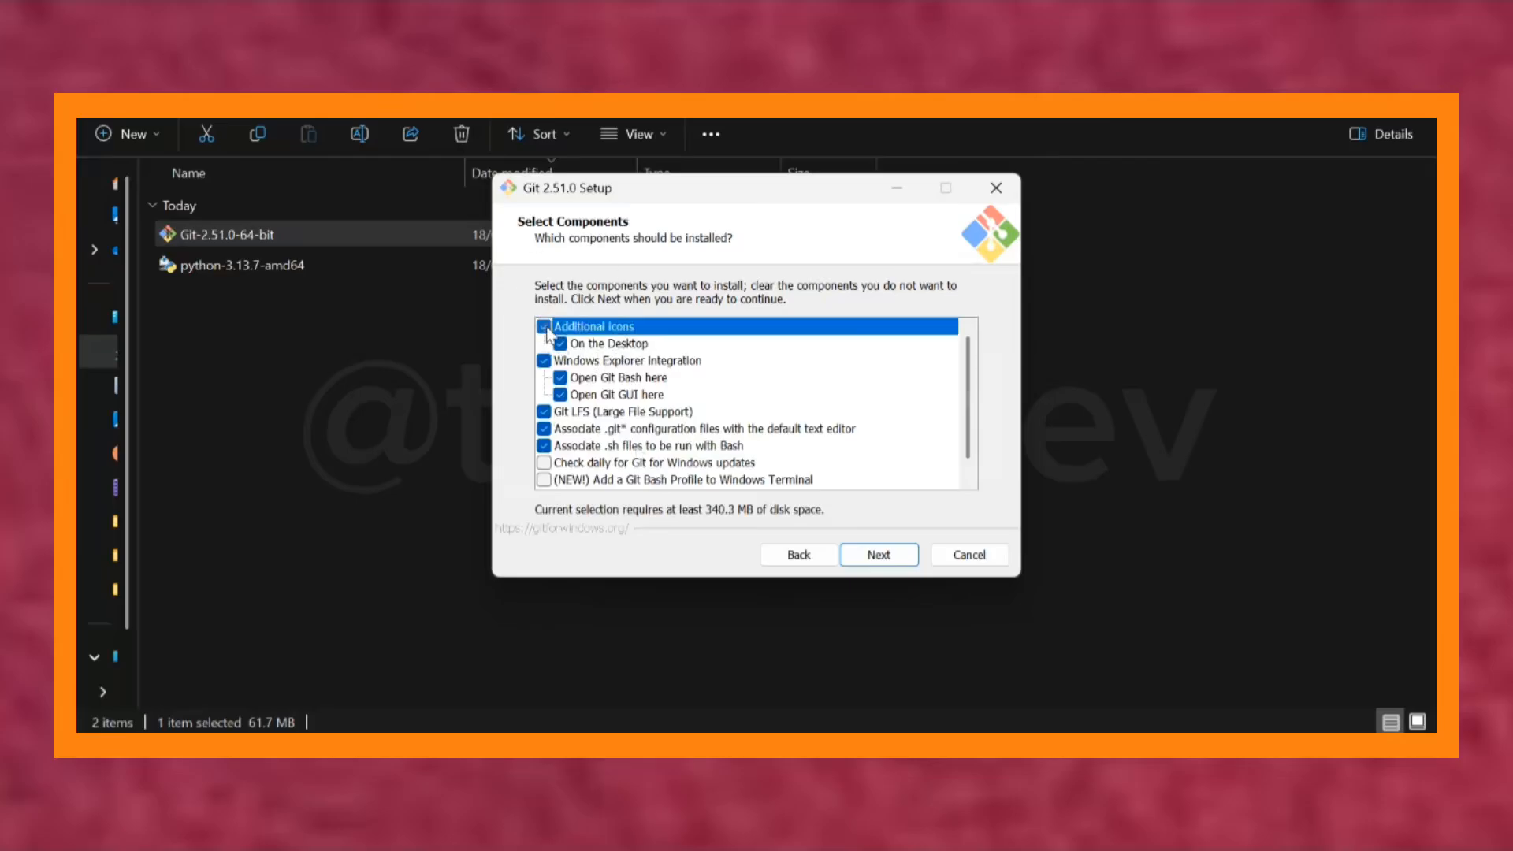
{"action": "scroll", "coordinate": [634, 354], "scroll_direction": "down", "scroll_amount": 1}
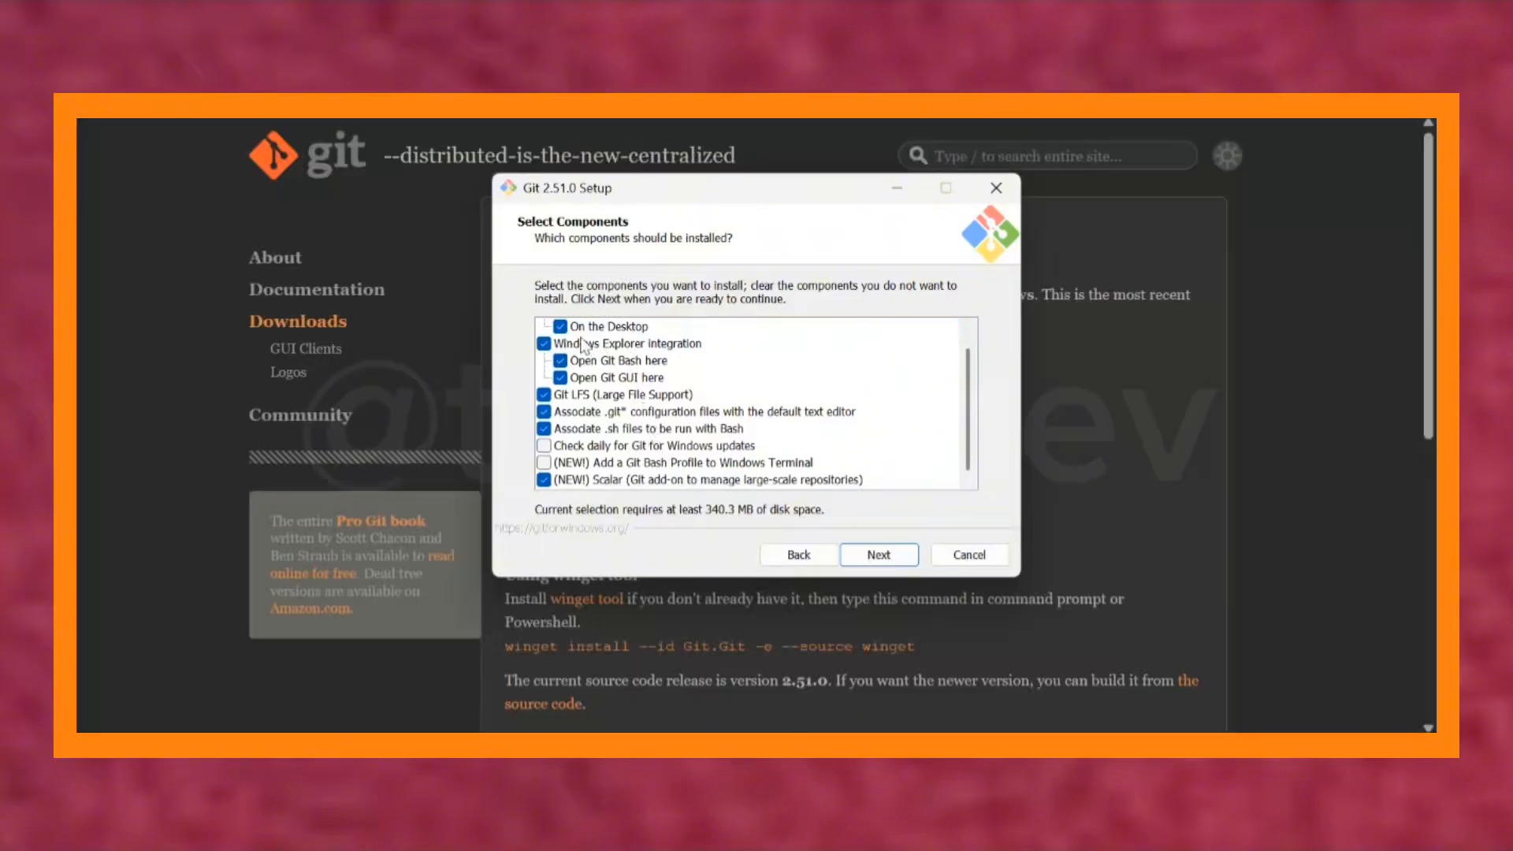
{"action": "scroll", "coordinate": [586, 364], "scroll_direction": "up", "scroll_amount": 1}
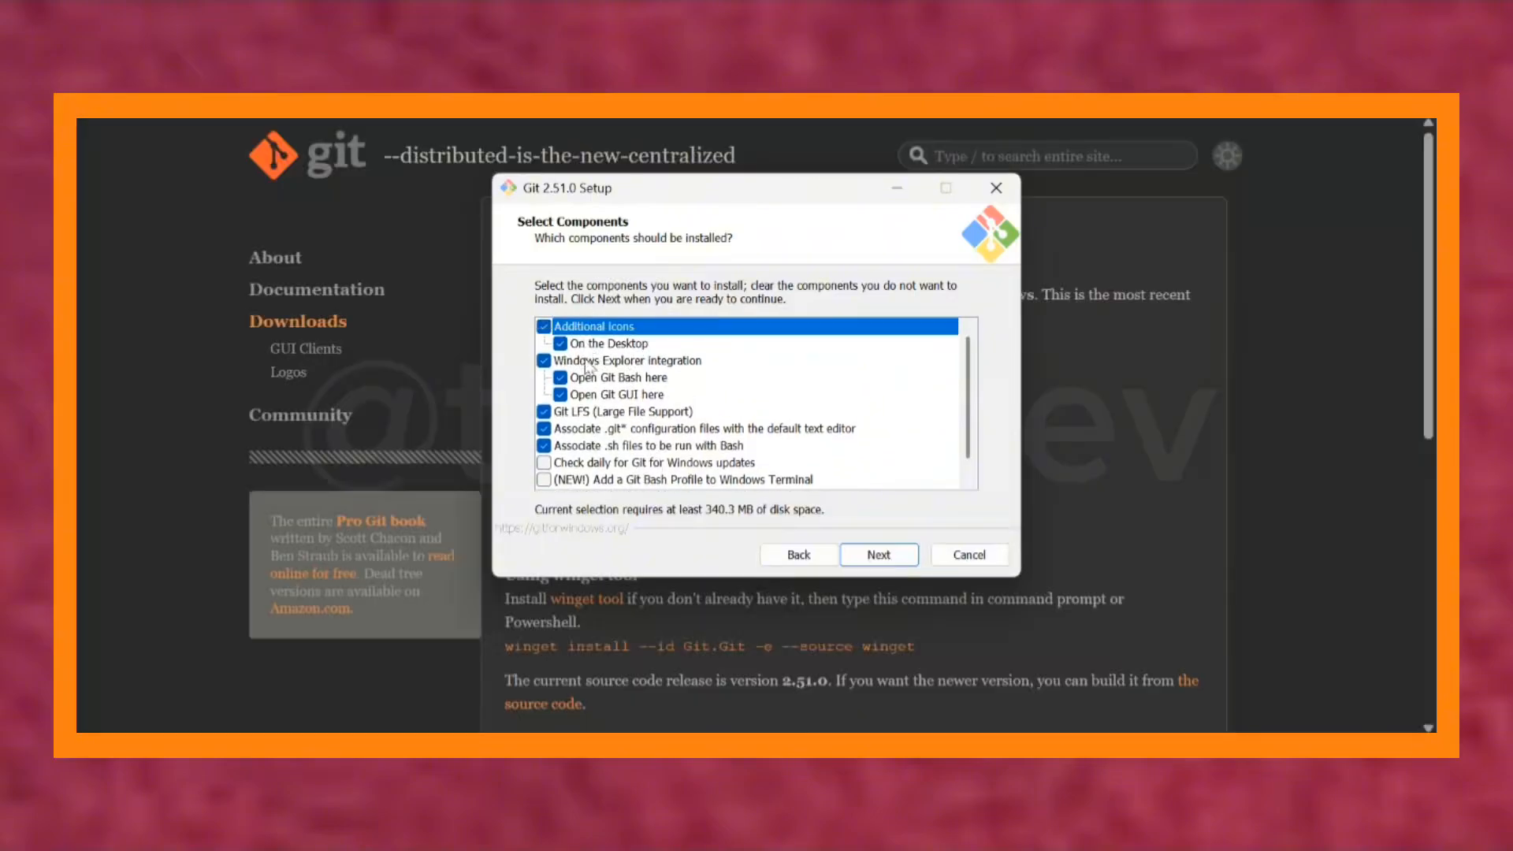
{"action": "left_click", "coordinate": [877, 555]}
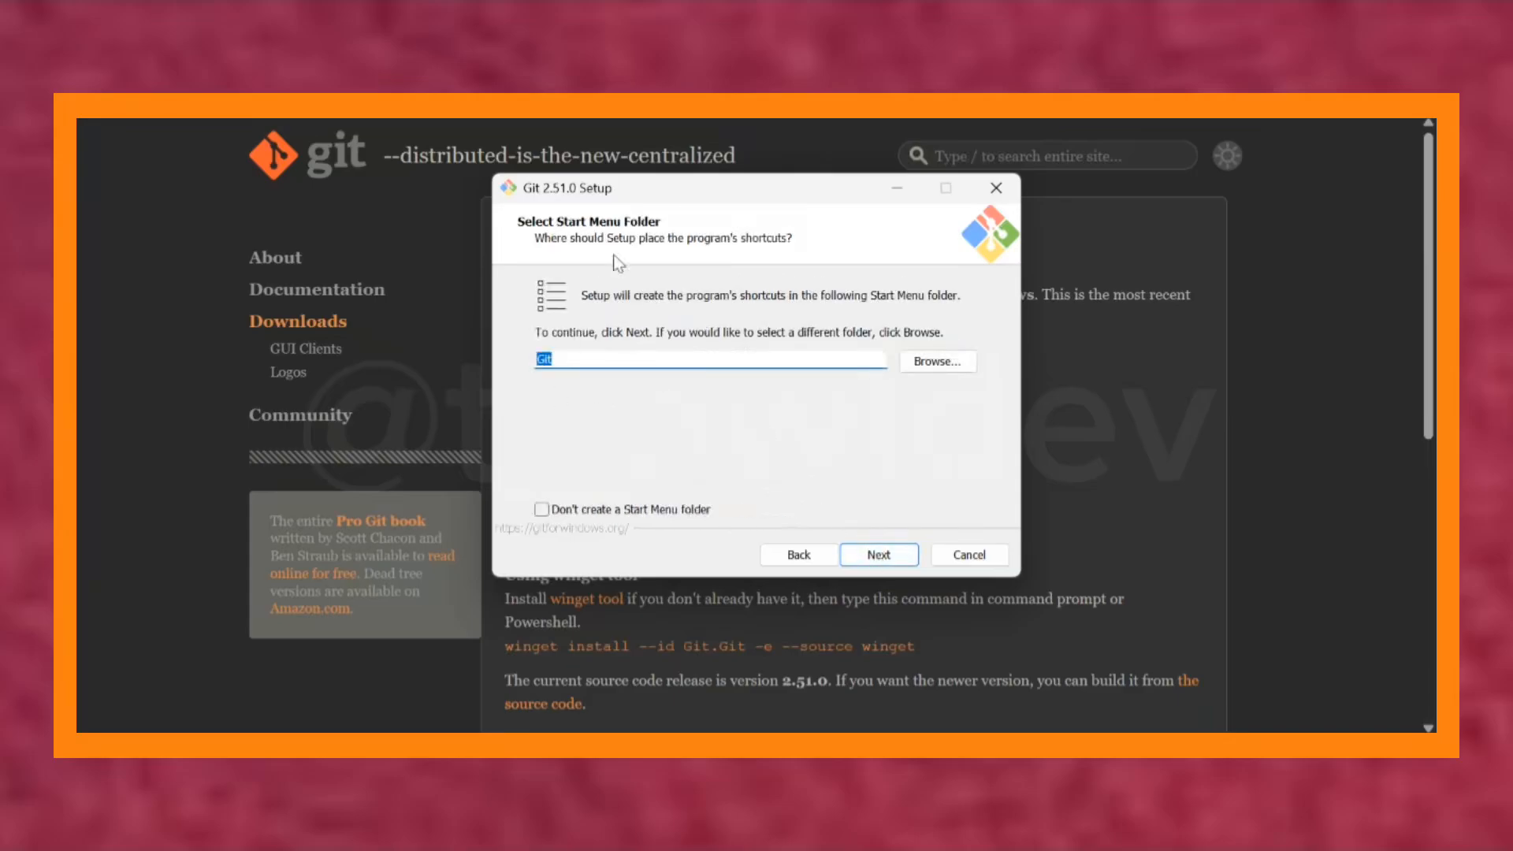
{"action": "left_click", "coordinate": [872, 557]}
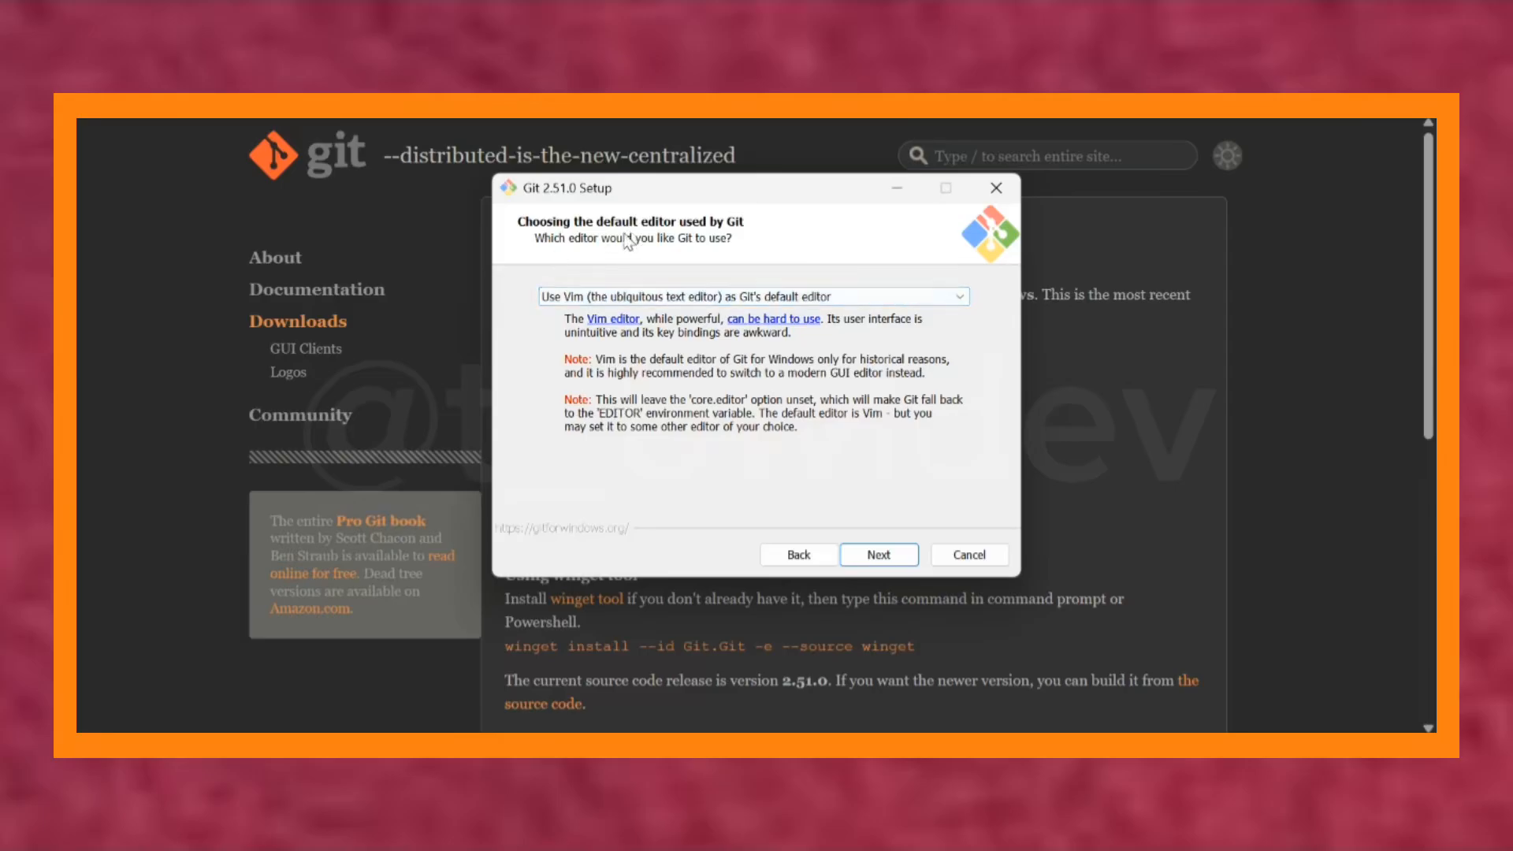
- Browse the available default editors for Git and continue to the initial branch name setting
{"action": "left_click", "coordinate": [679, 296]}
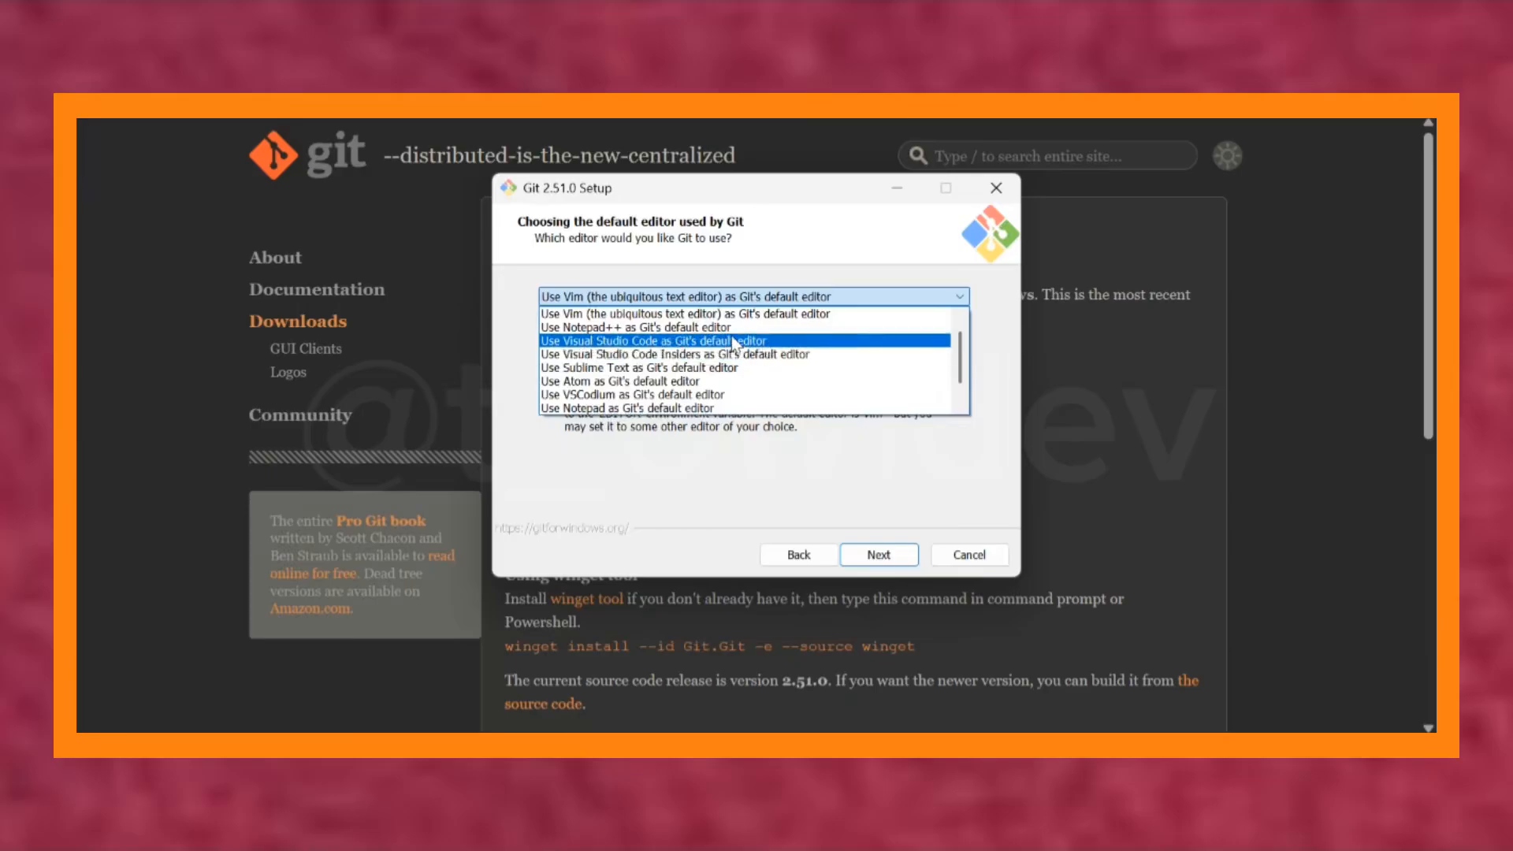
{"action": "scroll", "coordinate": [677, 406], "scroll_direction": "down", "scroll_amount": 1}
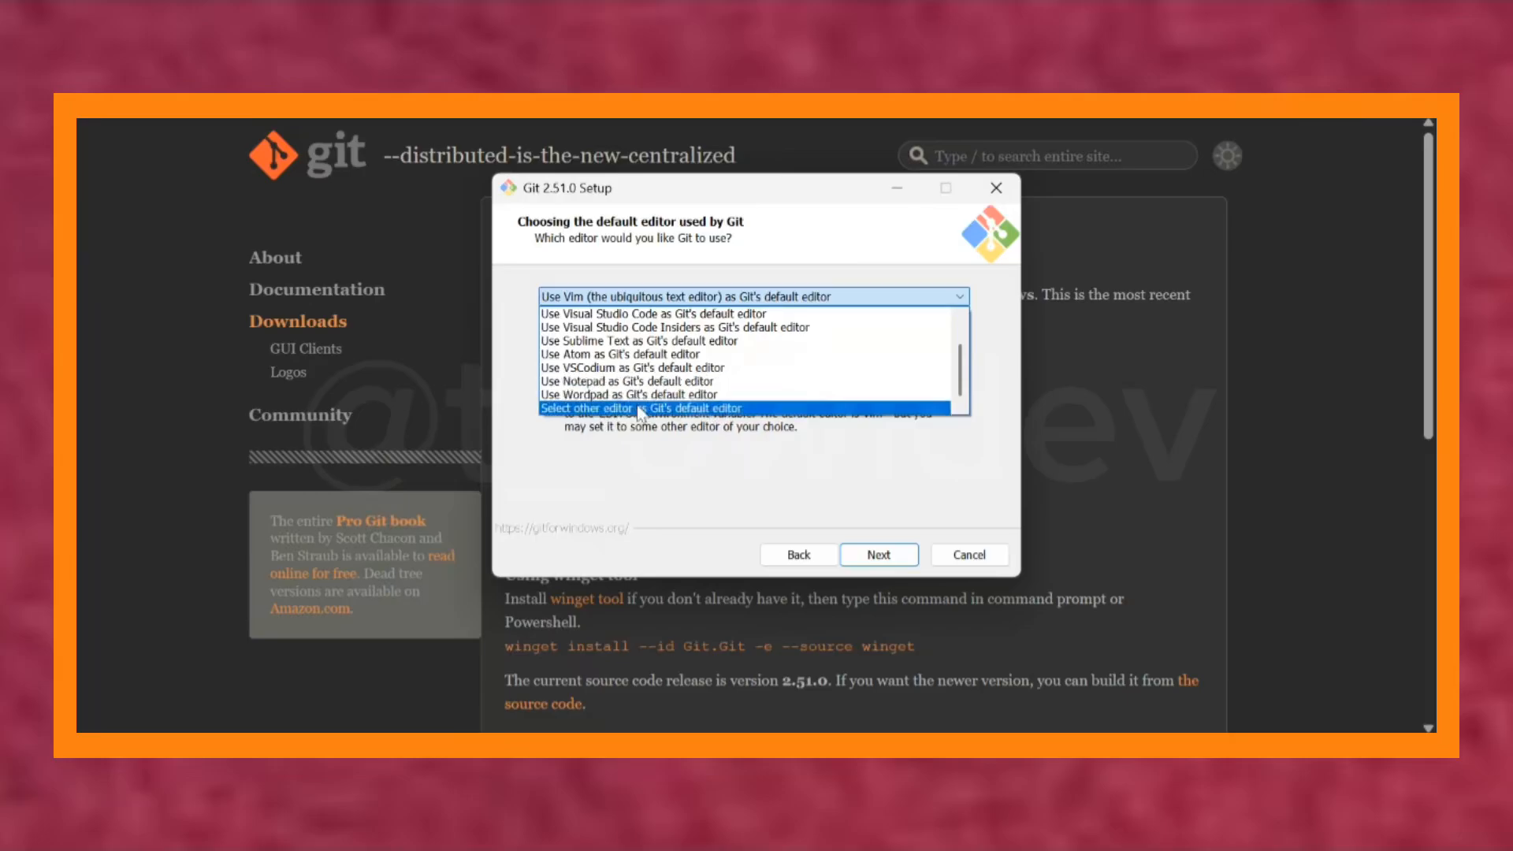
{"action": "scroll", "coordinate": [683, 403], "scroll_direction": "up", "scroll_amount": 1}
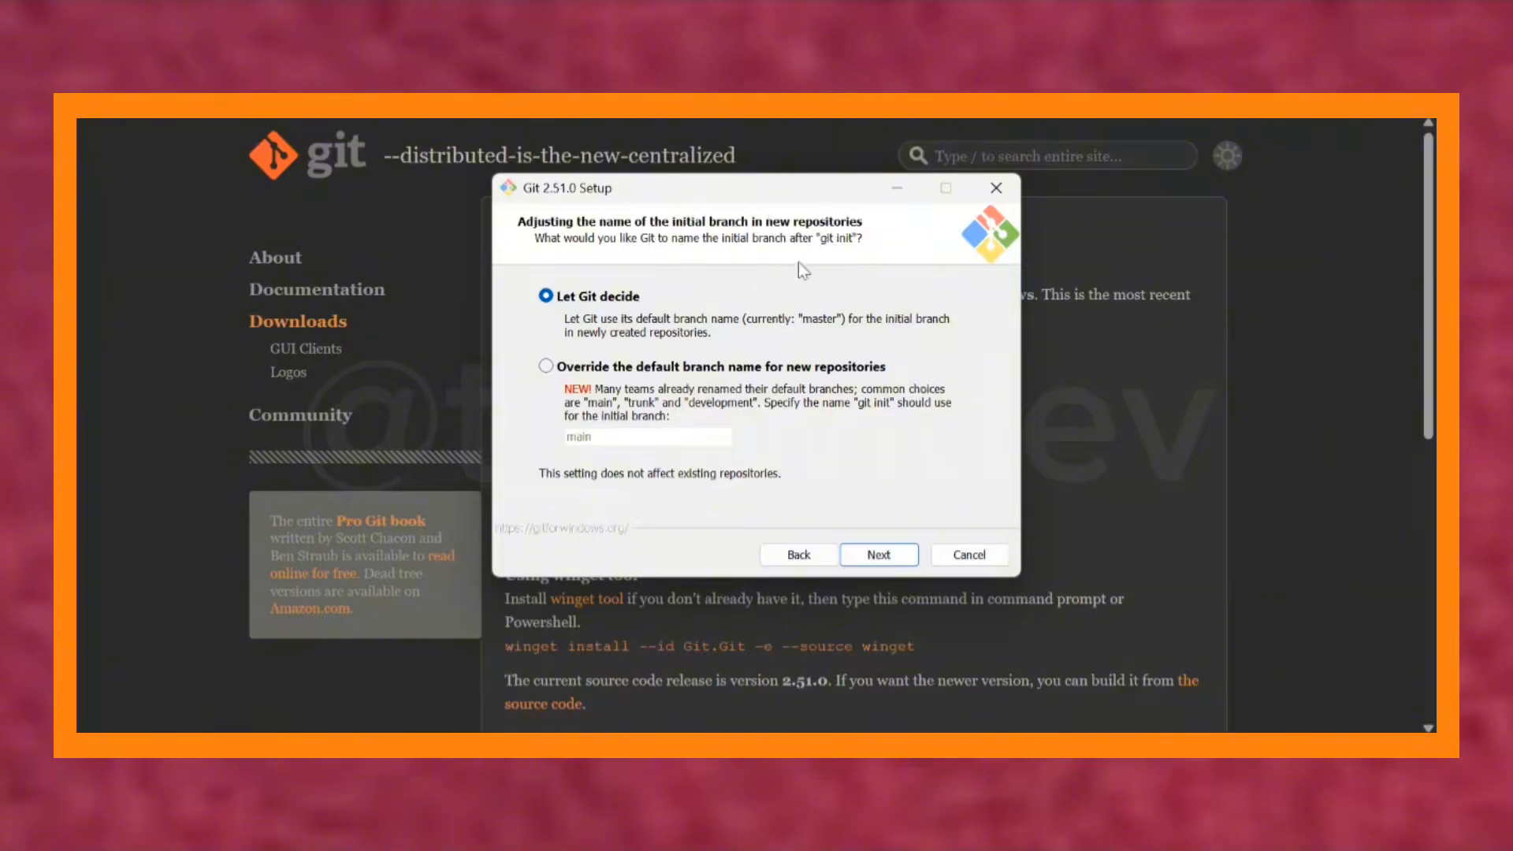
- Override the default branch name with main and keep Git from the command line and also from 3rd-party software
{"action": "left_click", "coordinate": [546, 367]}
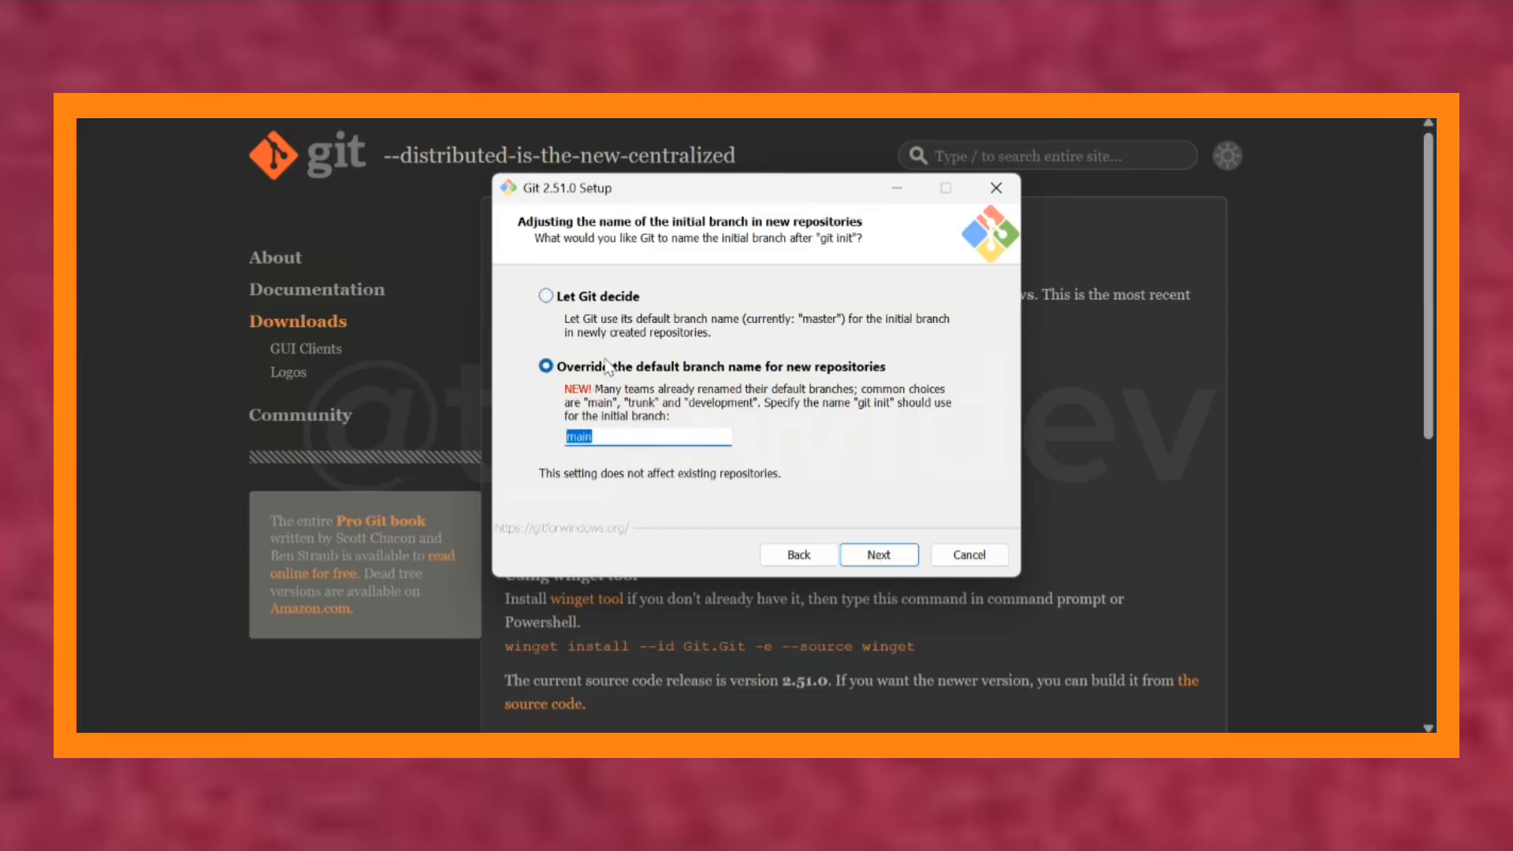
{"action": "left_click", "coordinate": [617, 438]}
{"action": "left_click", "coordinate": [882, 555]}
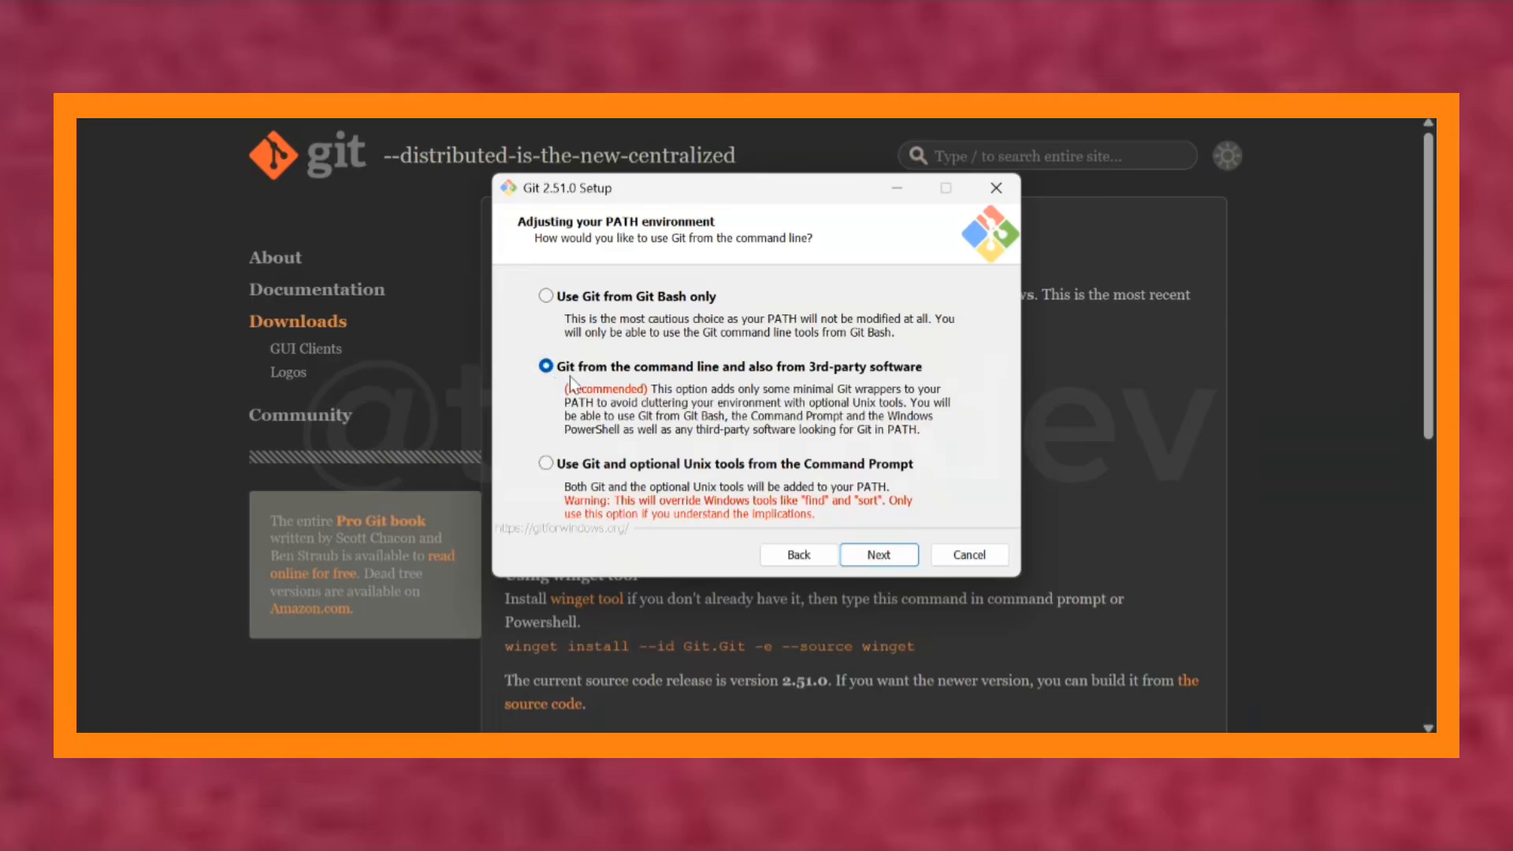
{"action": "left_click", "coordinate": [882, 556]}
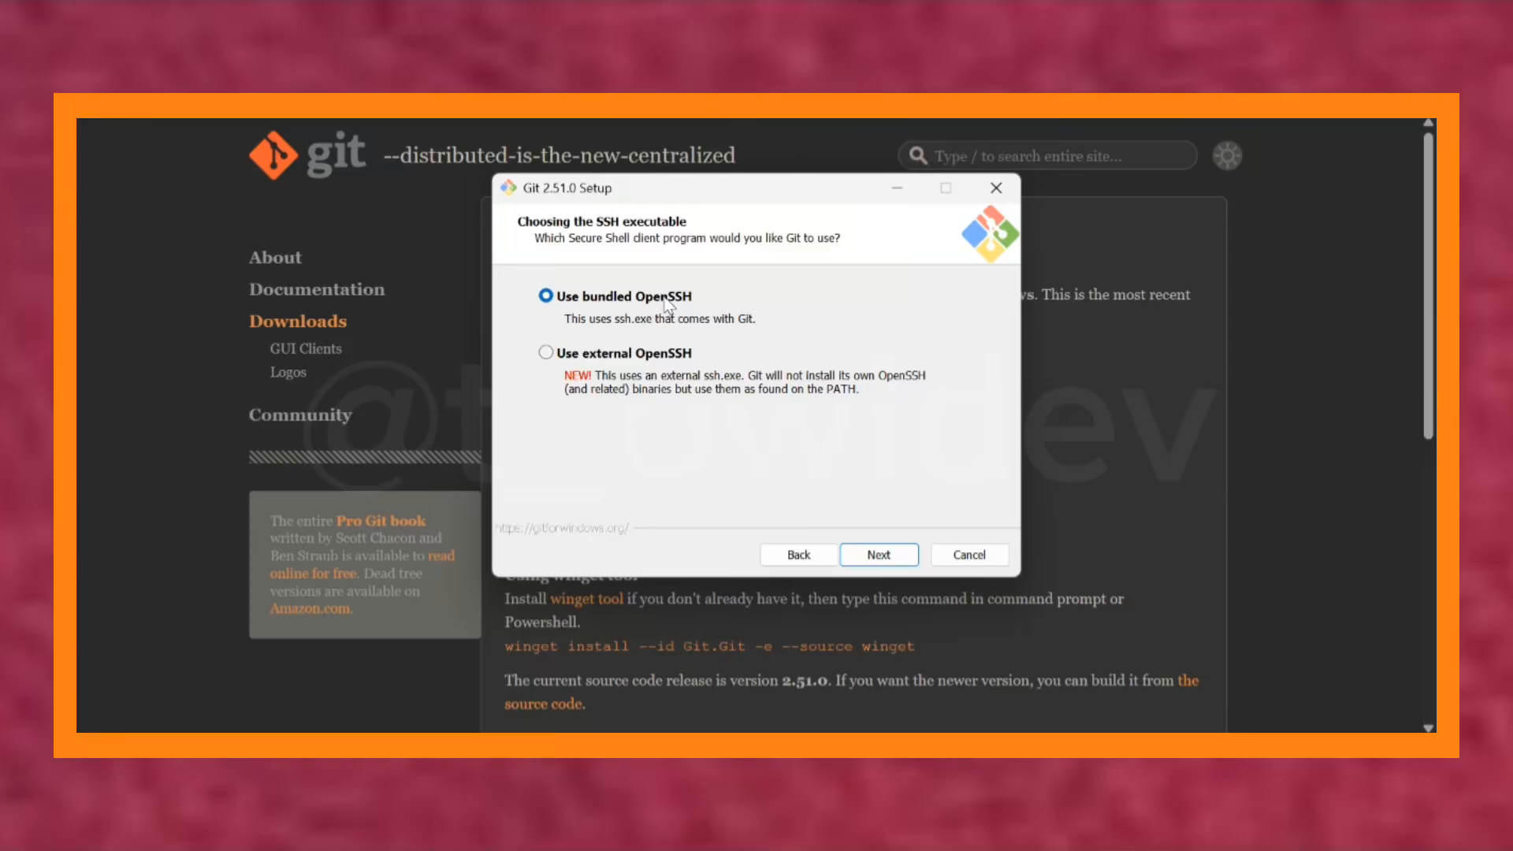
- Keep the bundled OpenSSH as the SSH executable and select the OpenSSL library for HTTPS connections
{"action": "left_click", "coordinate": [862, 555]}
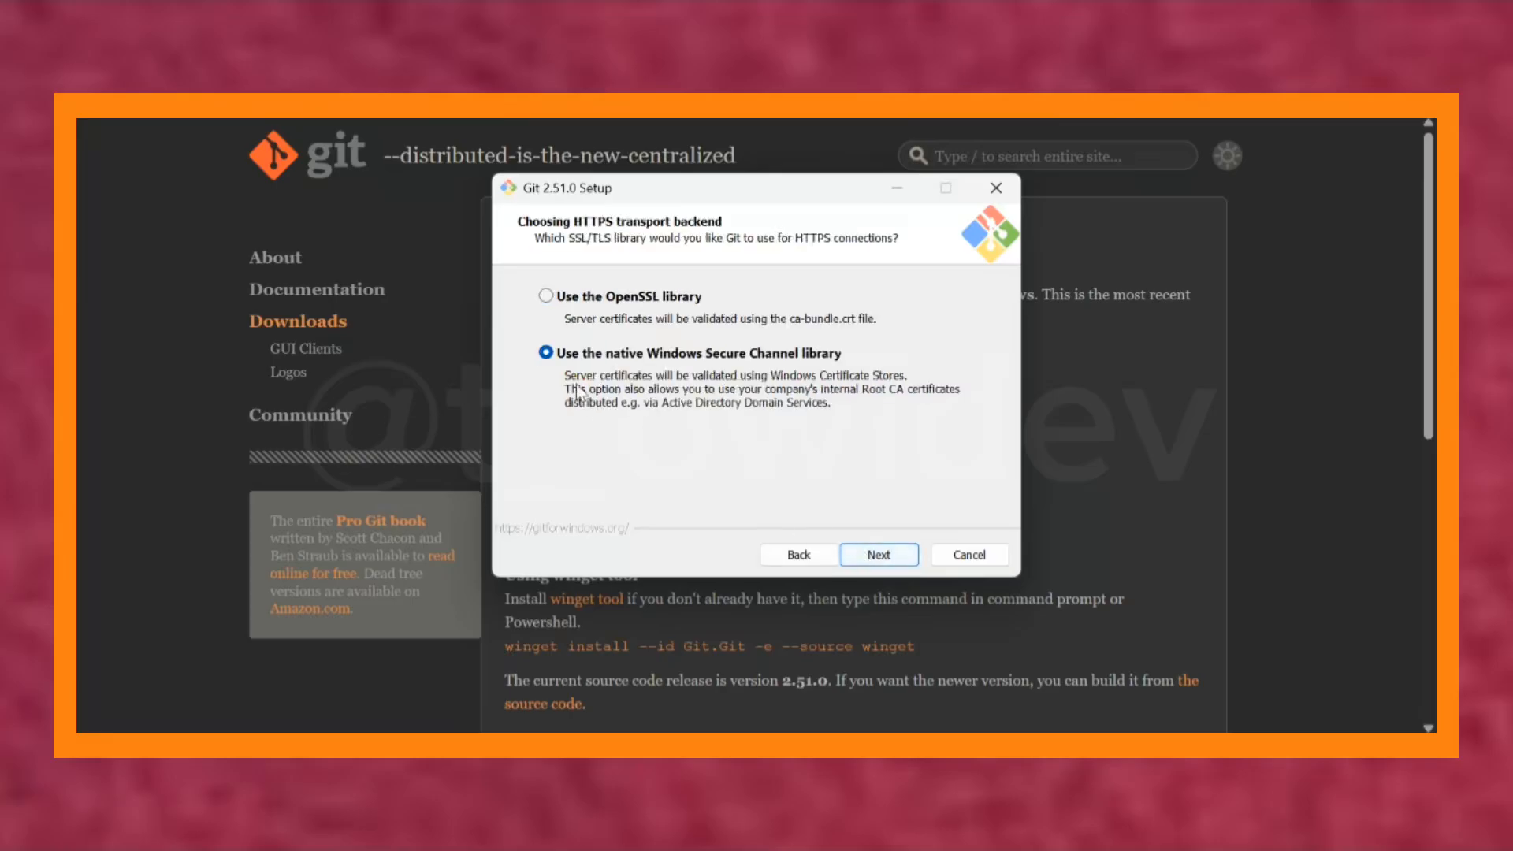
{"action": "left_click", "coordinate": [564, 300]}
{"action": "left_click", "coordinate": [874, 556]}
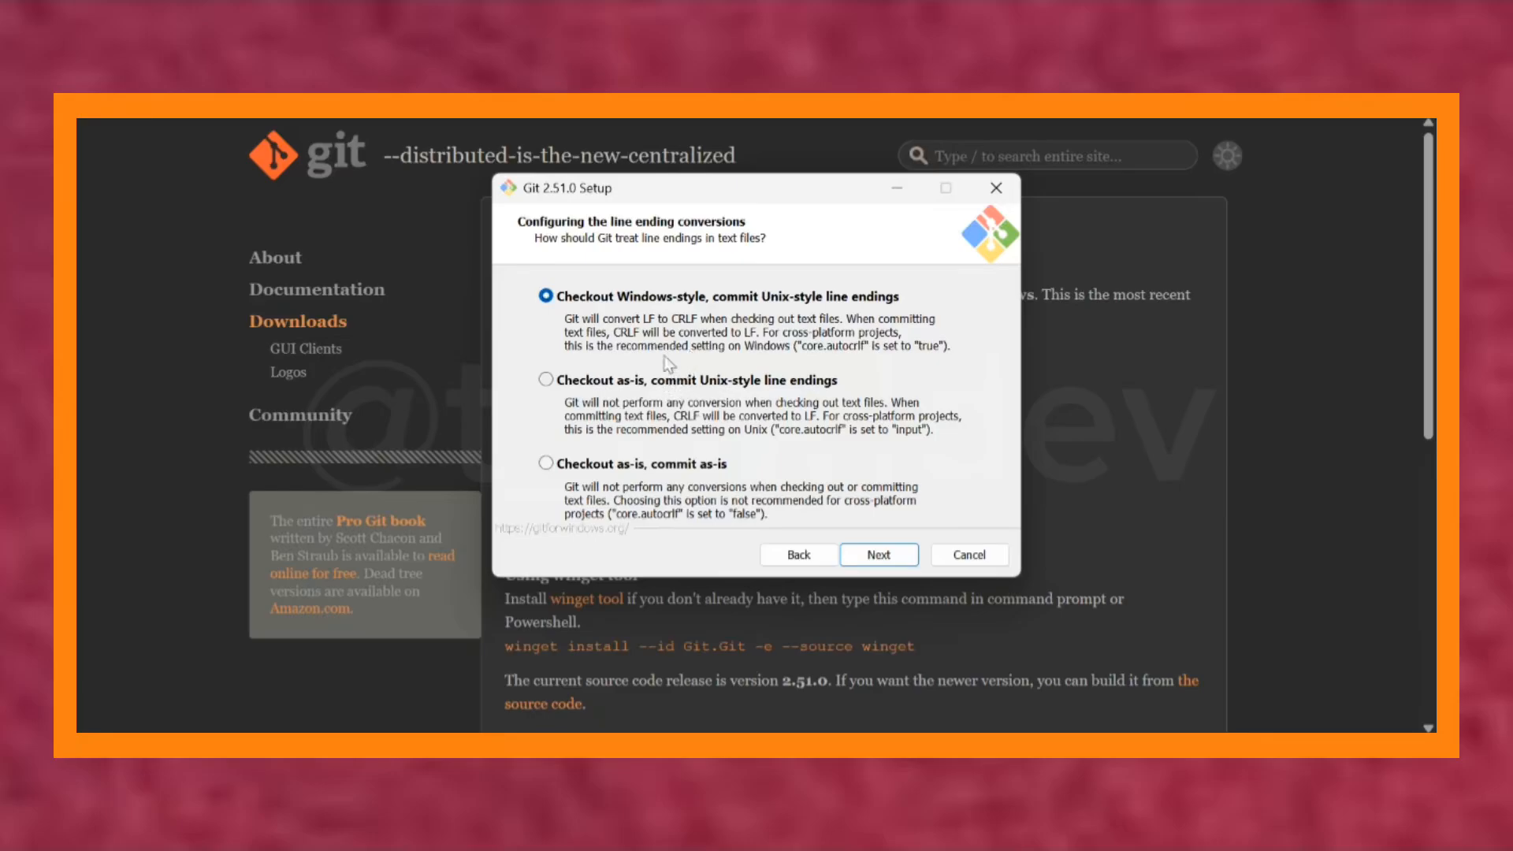
- Accept the defaults: Checkout Windows-style, commit Unix-style line endings, the MinTTY terminal, and Fast-forward or merge for git pull
{"action": "left_click", "coordinate": [873, 553]}
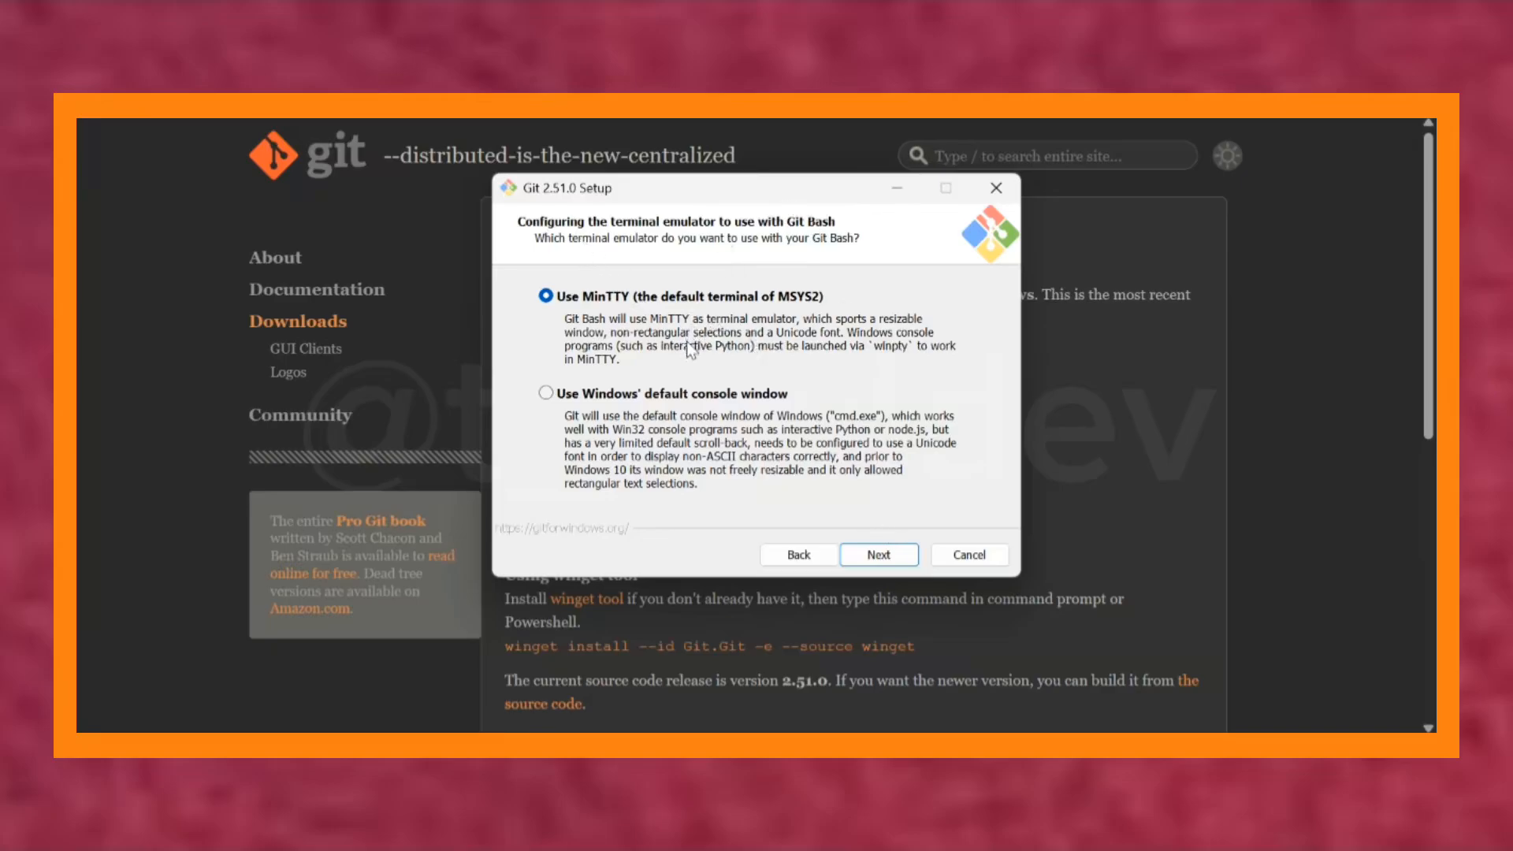
{"action": "left_click", "coordinate": [876, 555]}
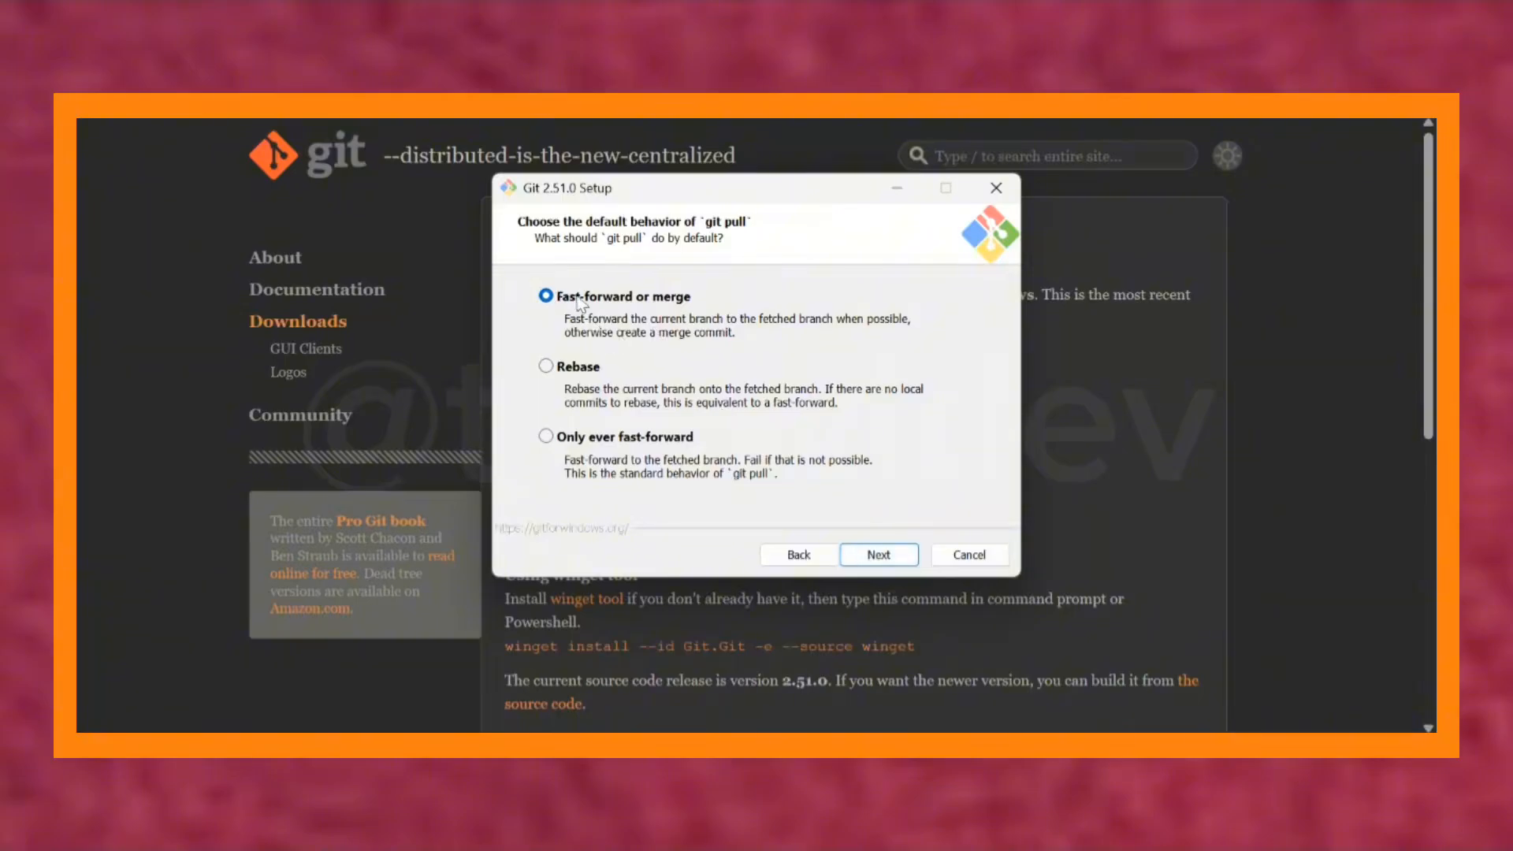
{"action": "left_click", "coordinate": [880, 557]}
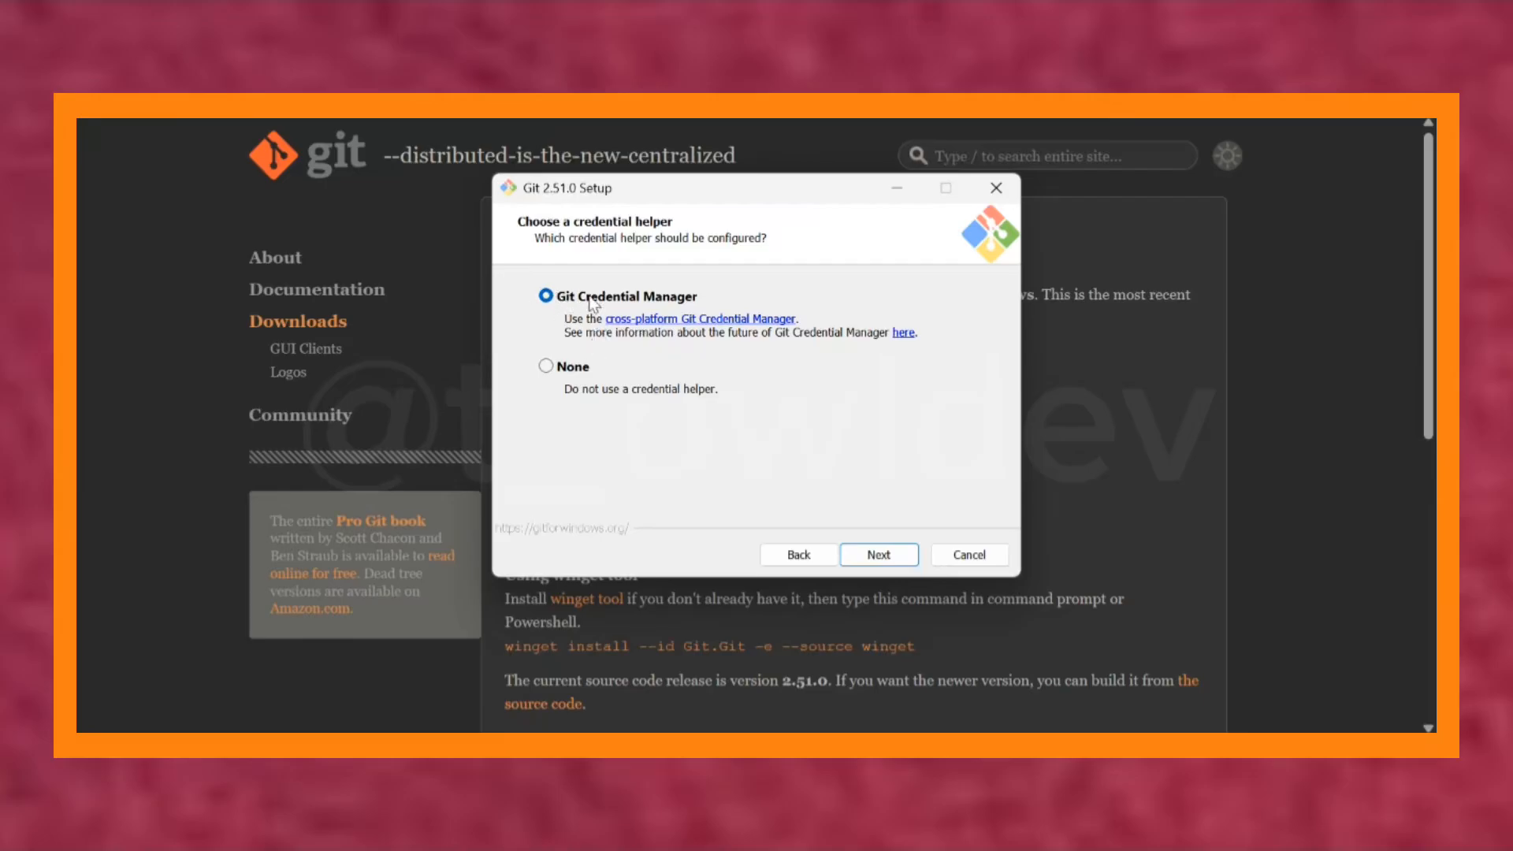
- Keep Git Credential Manager and file system caching enabled, install Git and finish the setup wizard
{"action": "left_click", "coordinate": [875, 554]}
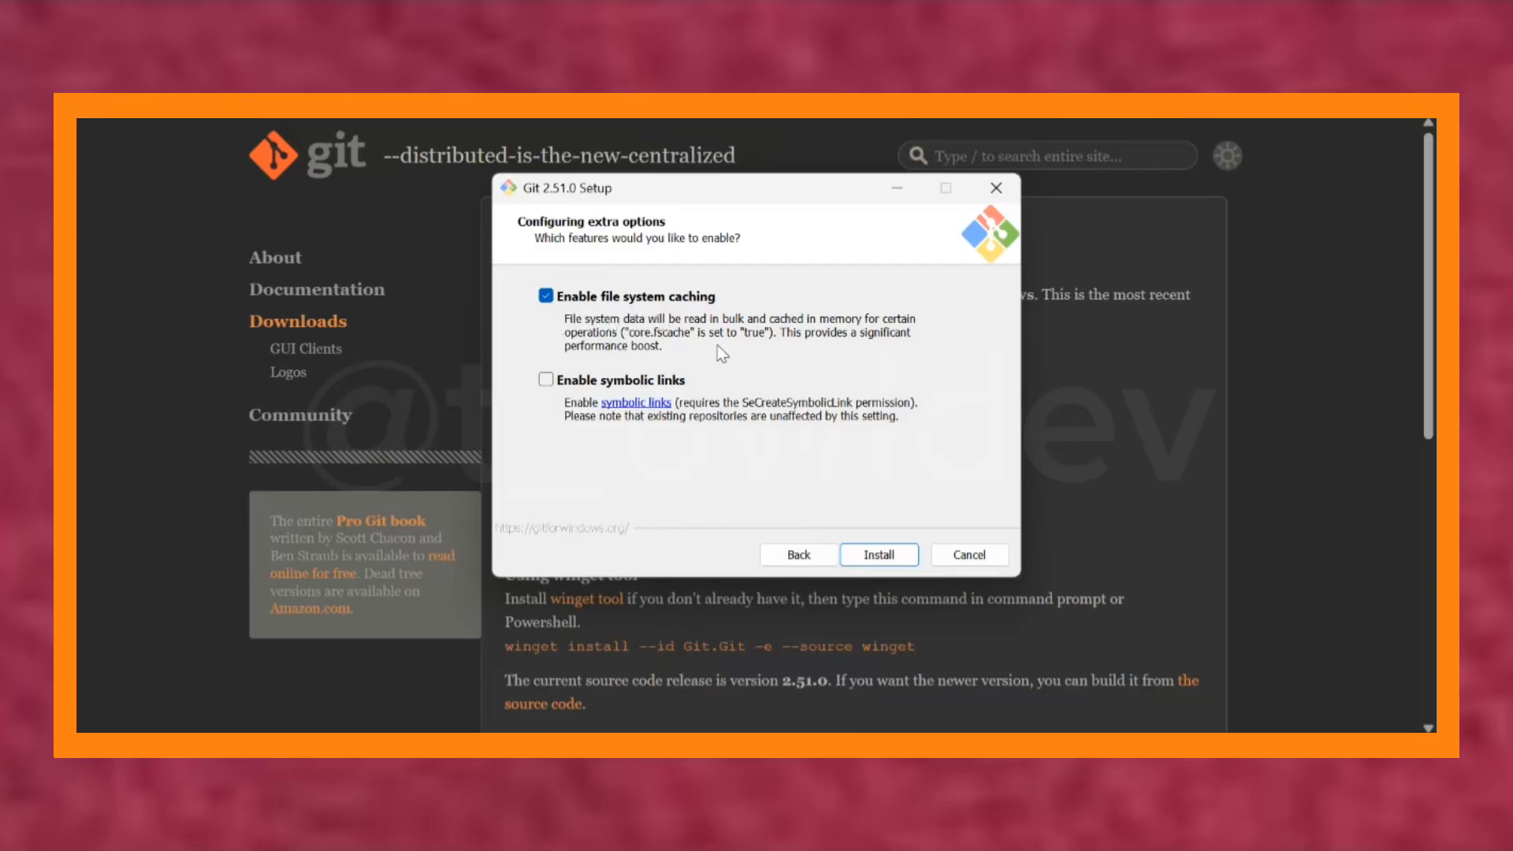
{"action": "left_click", "coordinate": [877, 555]}
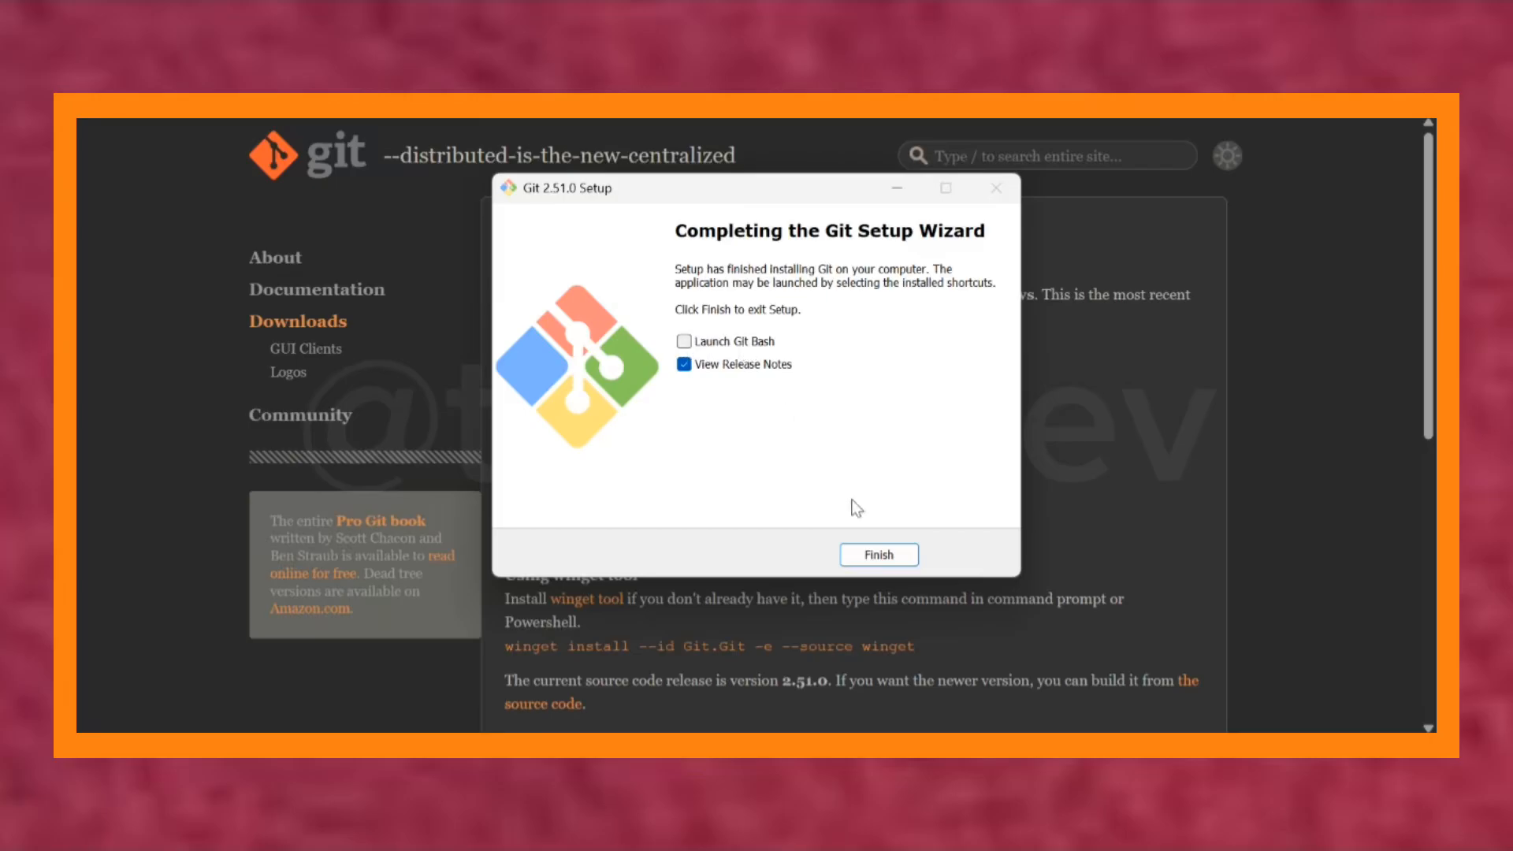
{"action": "left_click", "coordinate": [861, 556]}
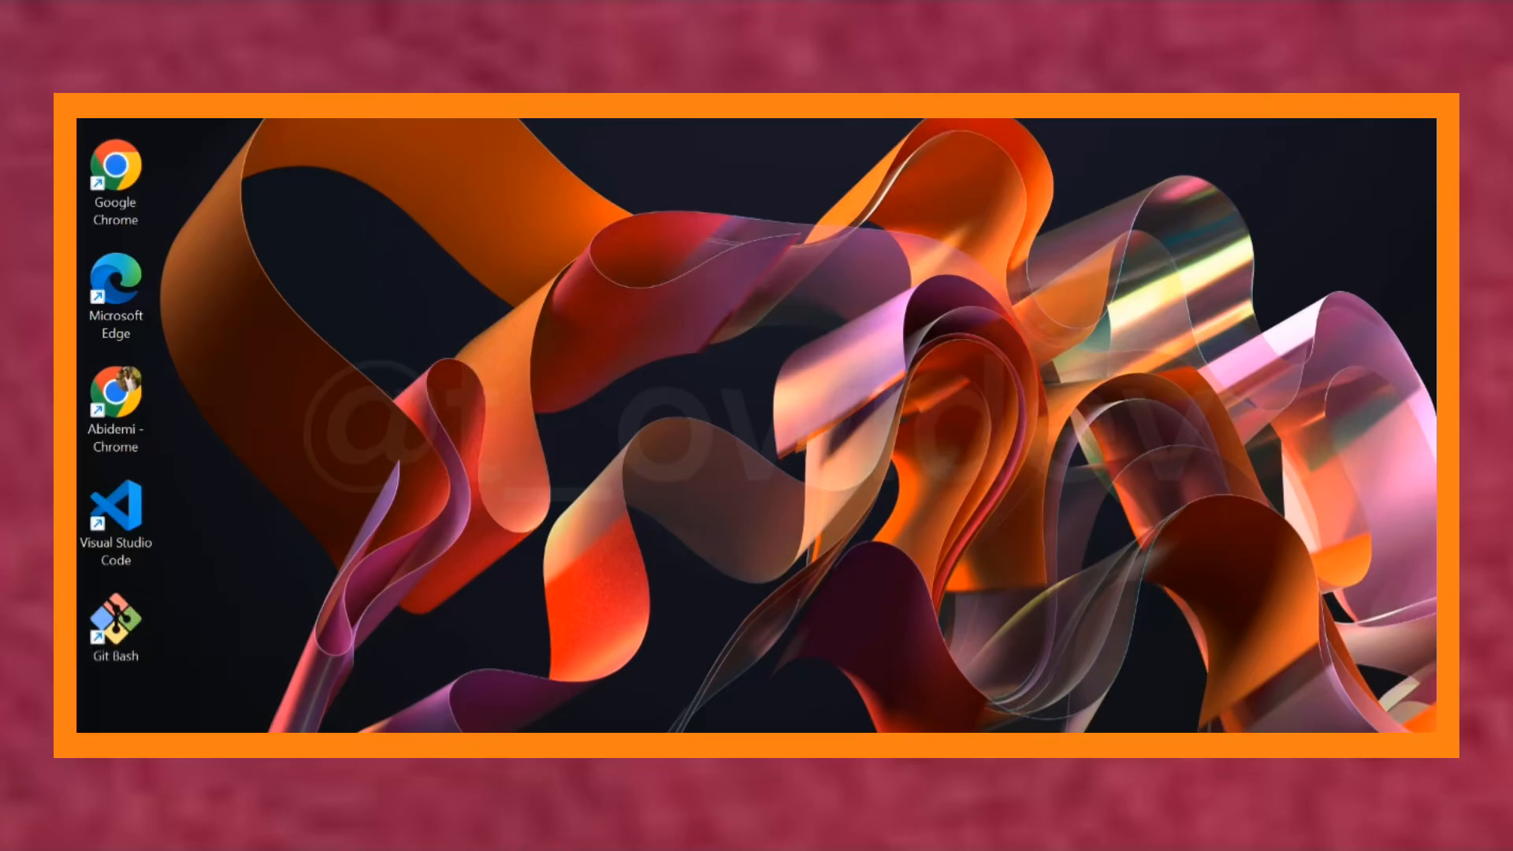
- Open Command Prompt, run git to check the installation, and review its usage output from the beginning
{"action": "key", "text": "super+s"}
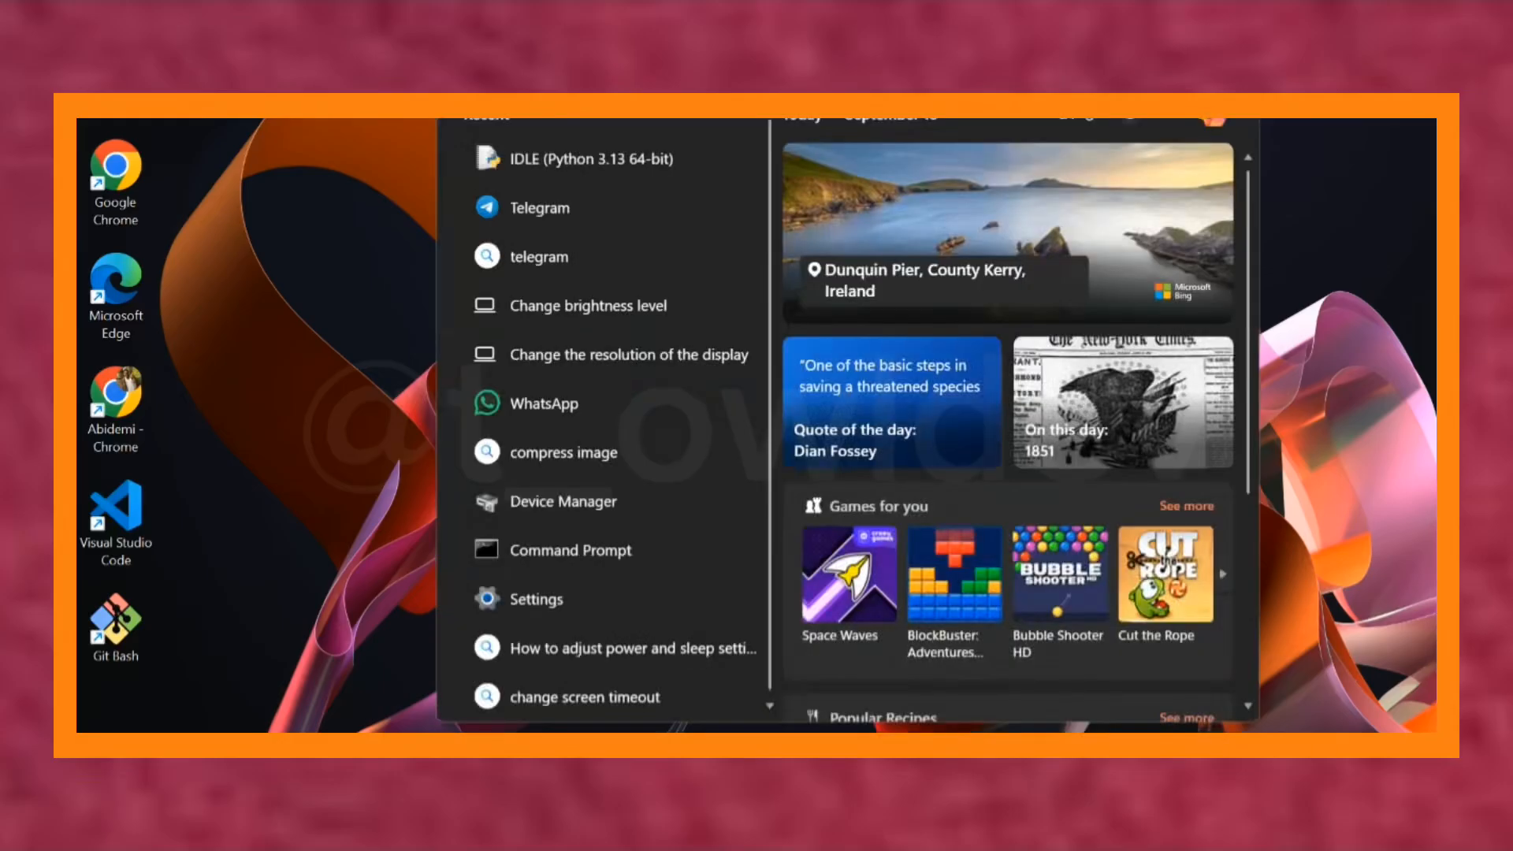
{"action": "type", "text": "cmd"}
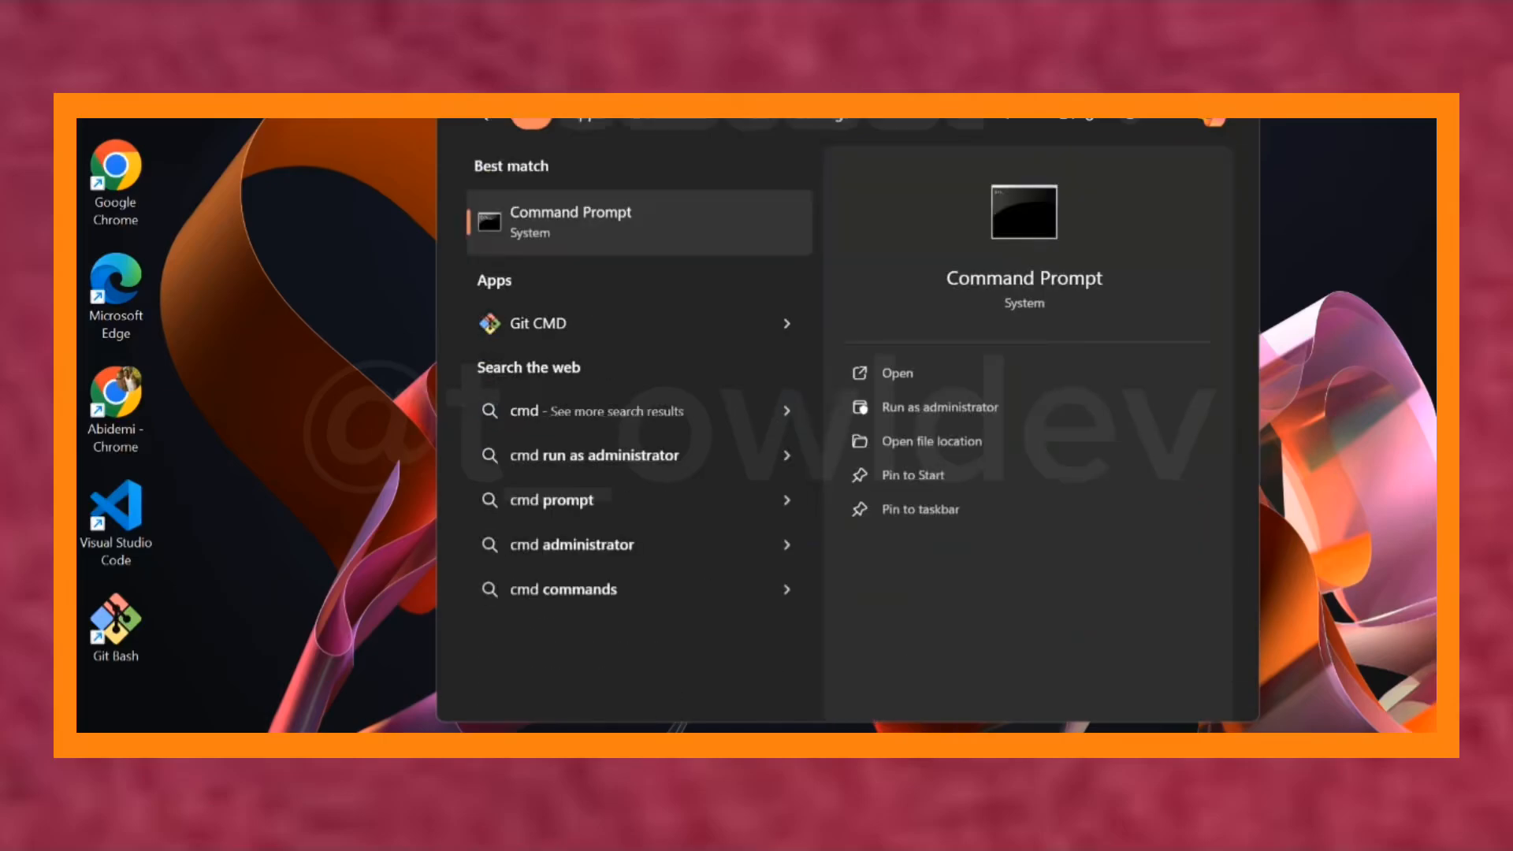
{"action": "key", "text": "Return"}
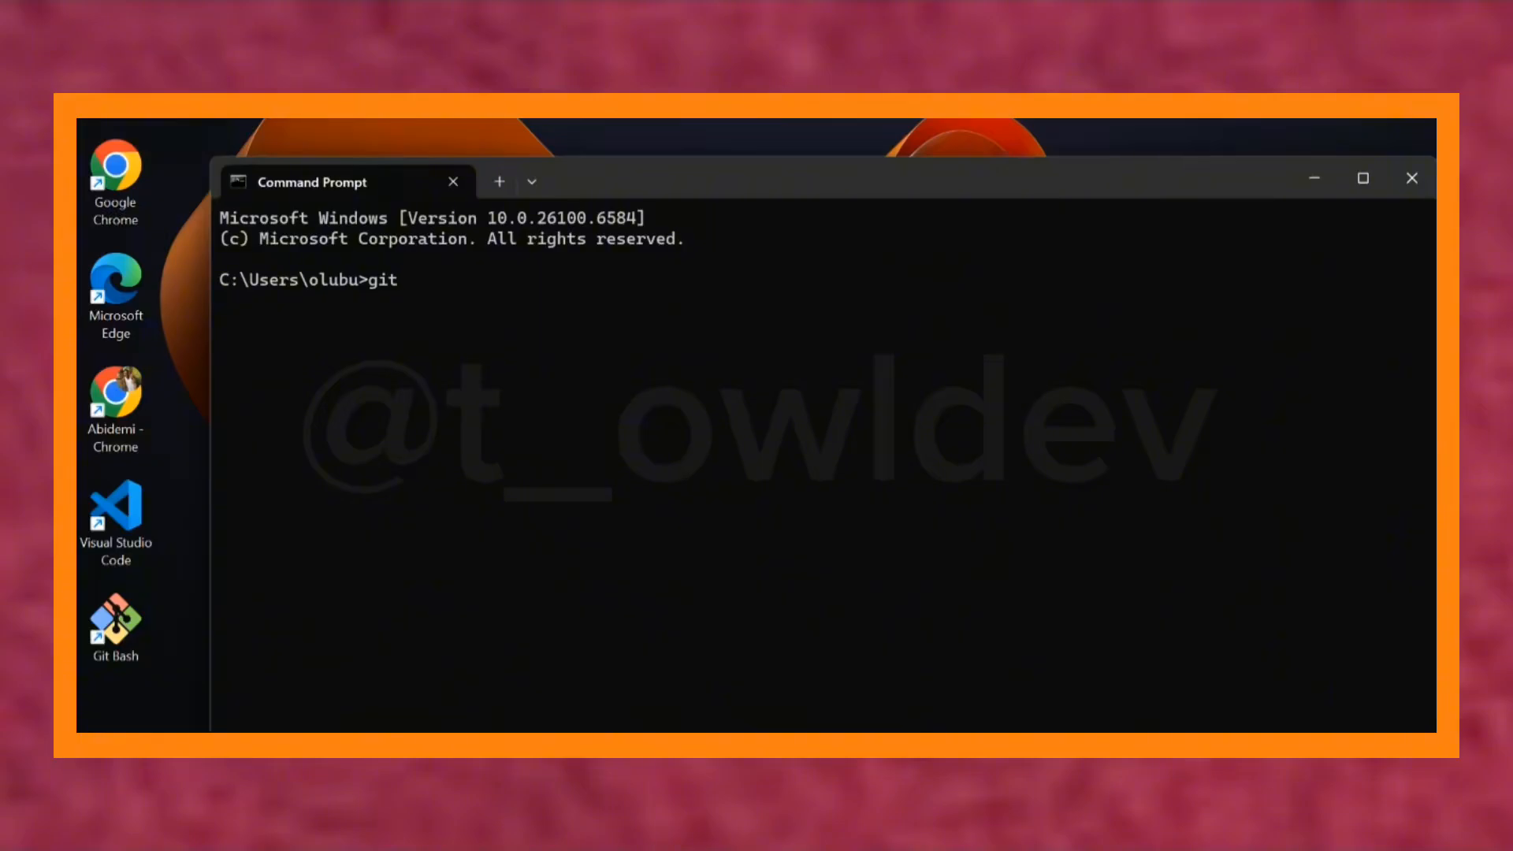
{"action": "key", "text": "Return"}
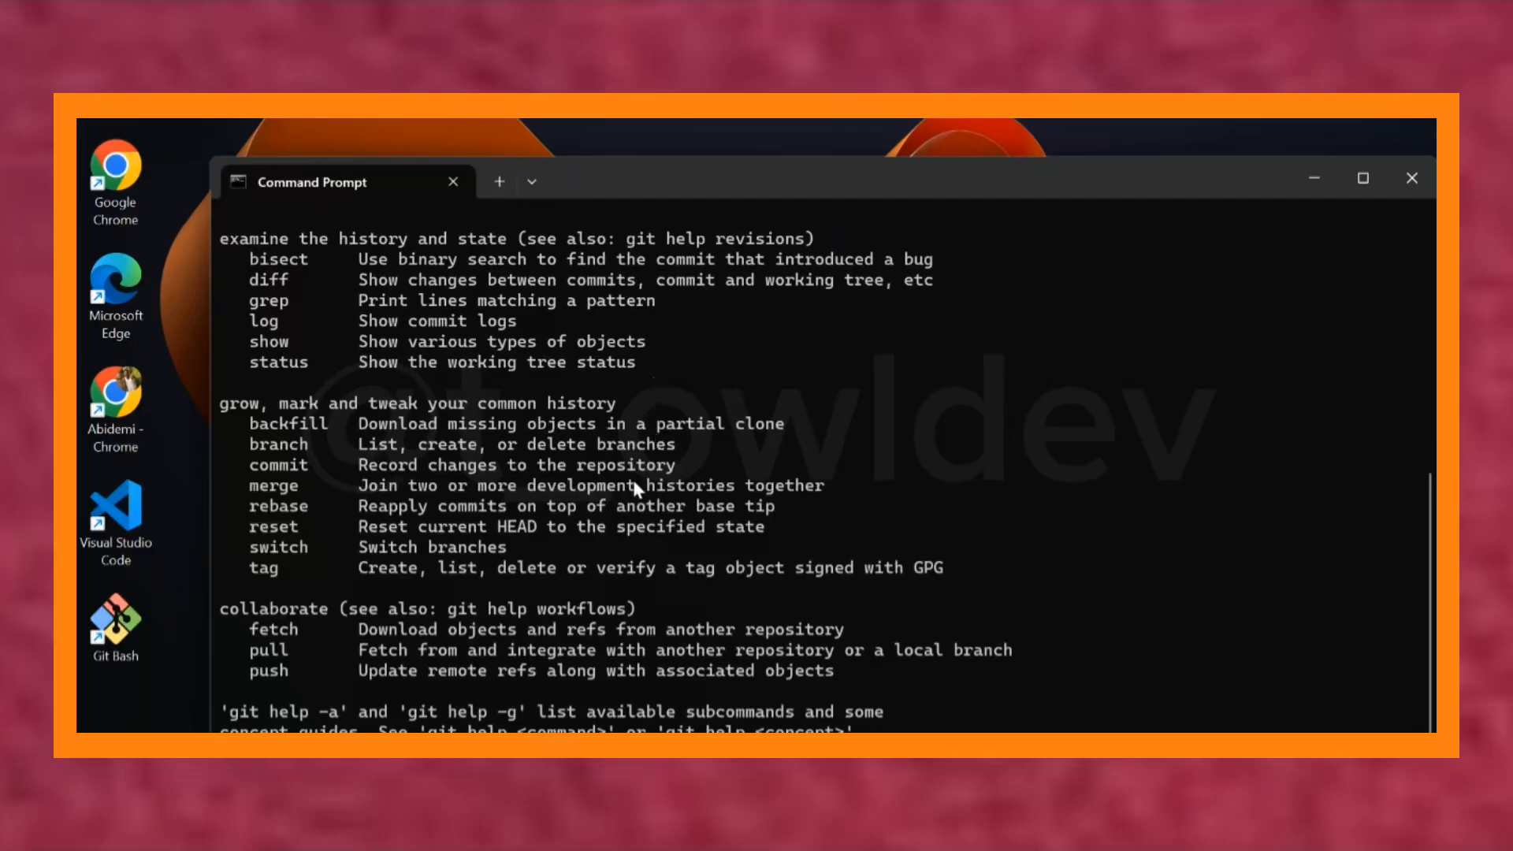
{"action": "scroll", "coordinate": [487, 424], "scroll_direction": "up", "scroll_amount": 6}
{"action": "scroll", "coordinate": [487, 426], "scroll_direction": "up", "scroll_amount": 2}
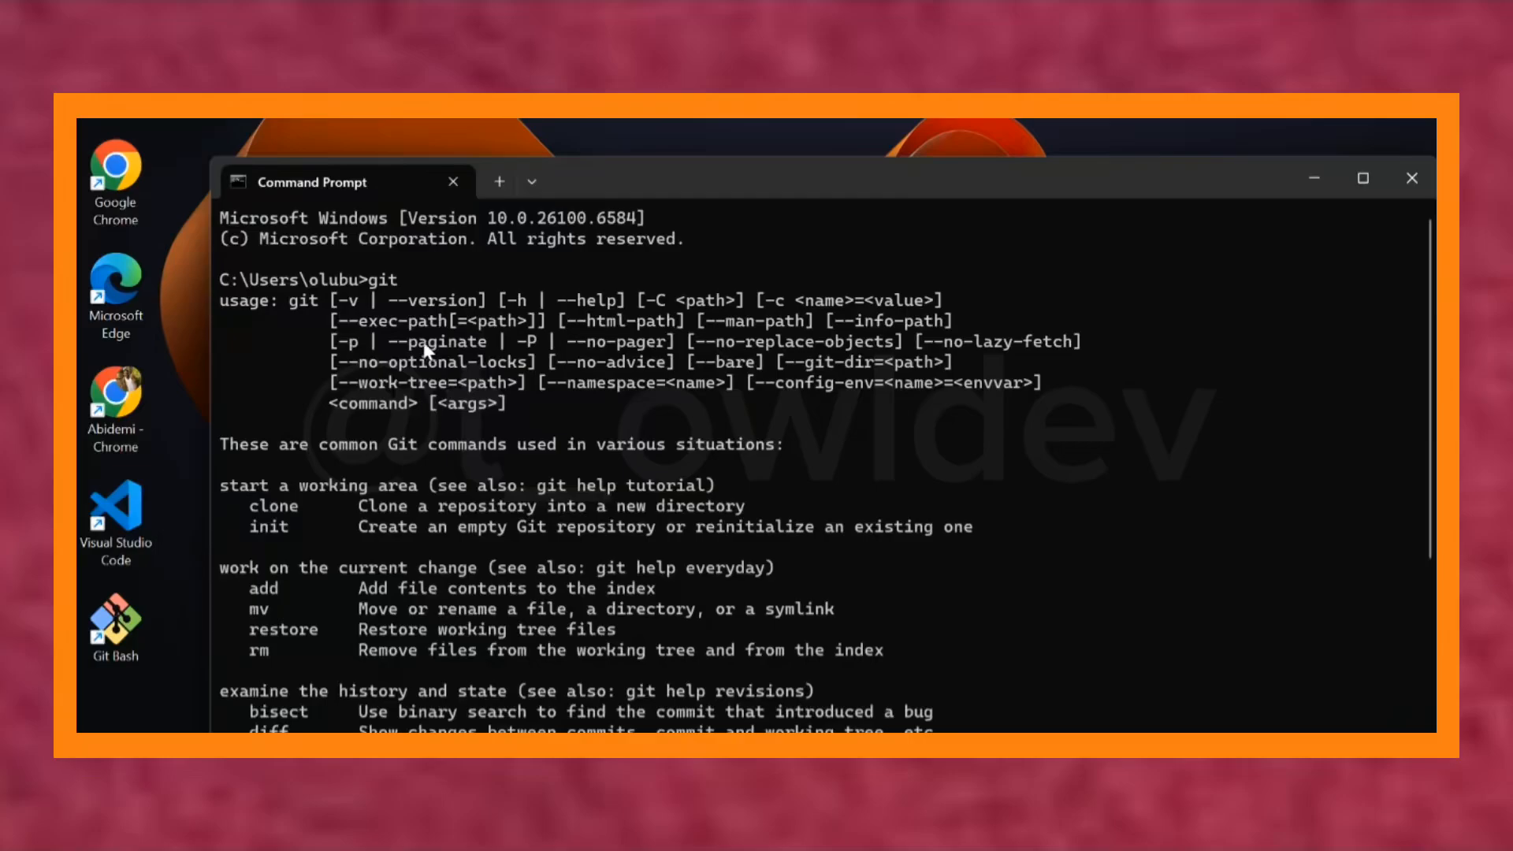
{"action": "left_click_drag", "start_coordinate": [593, 180], "coordinate": [542, 68]}
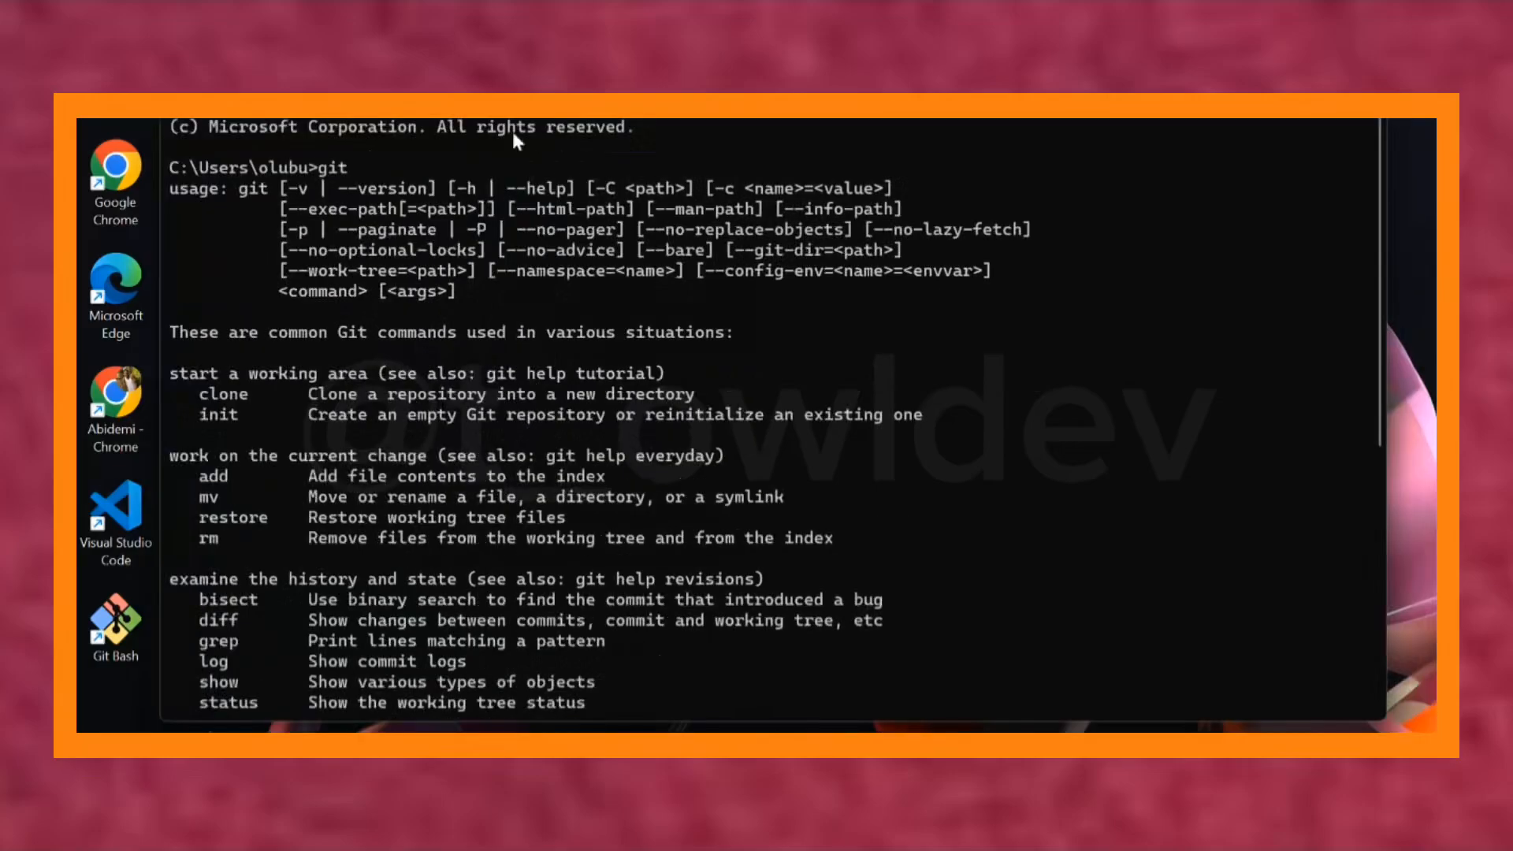